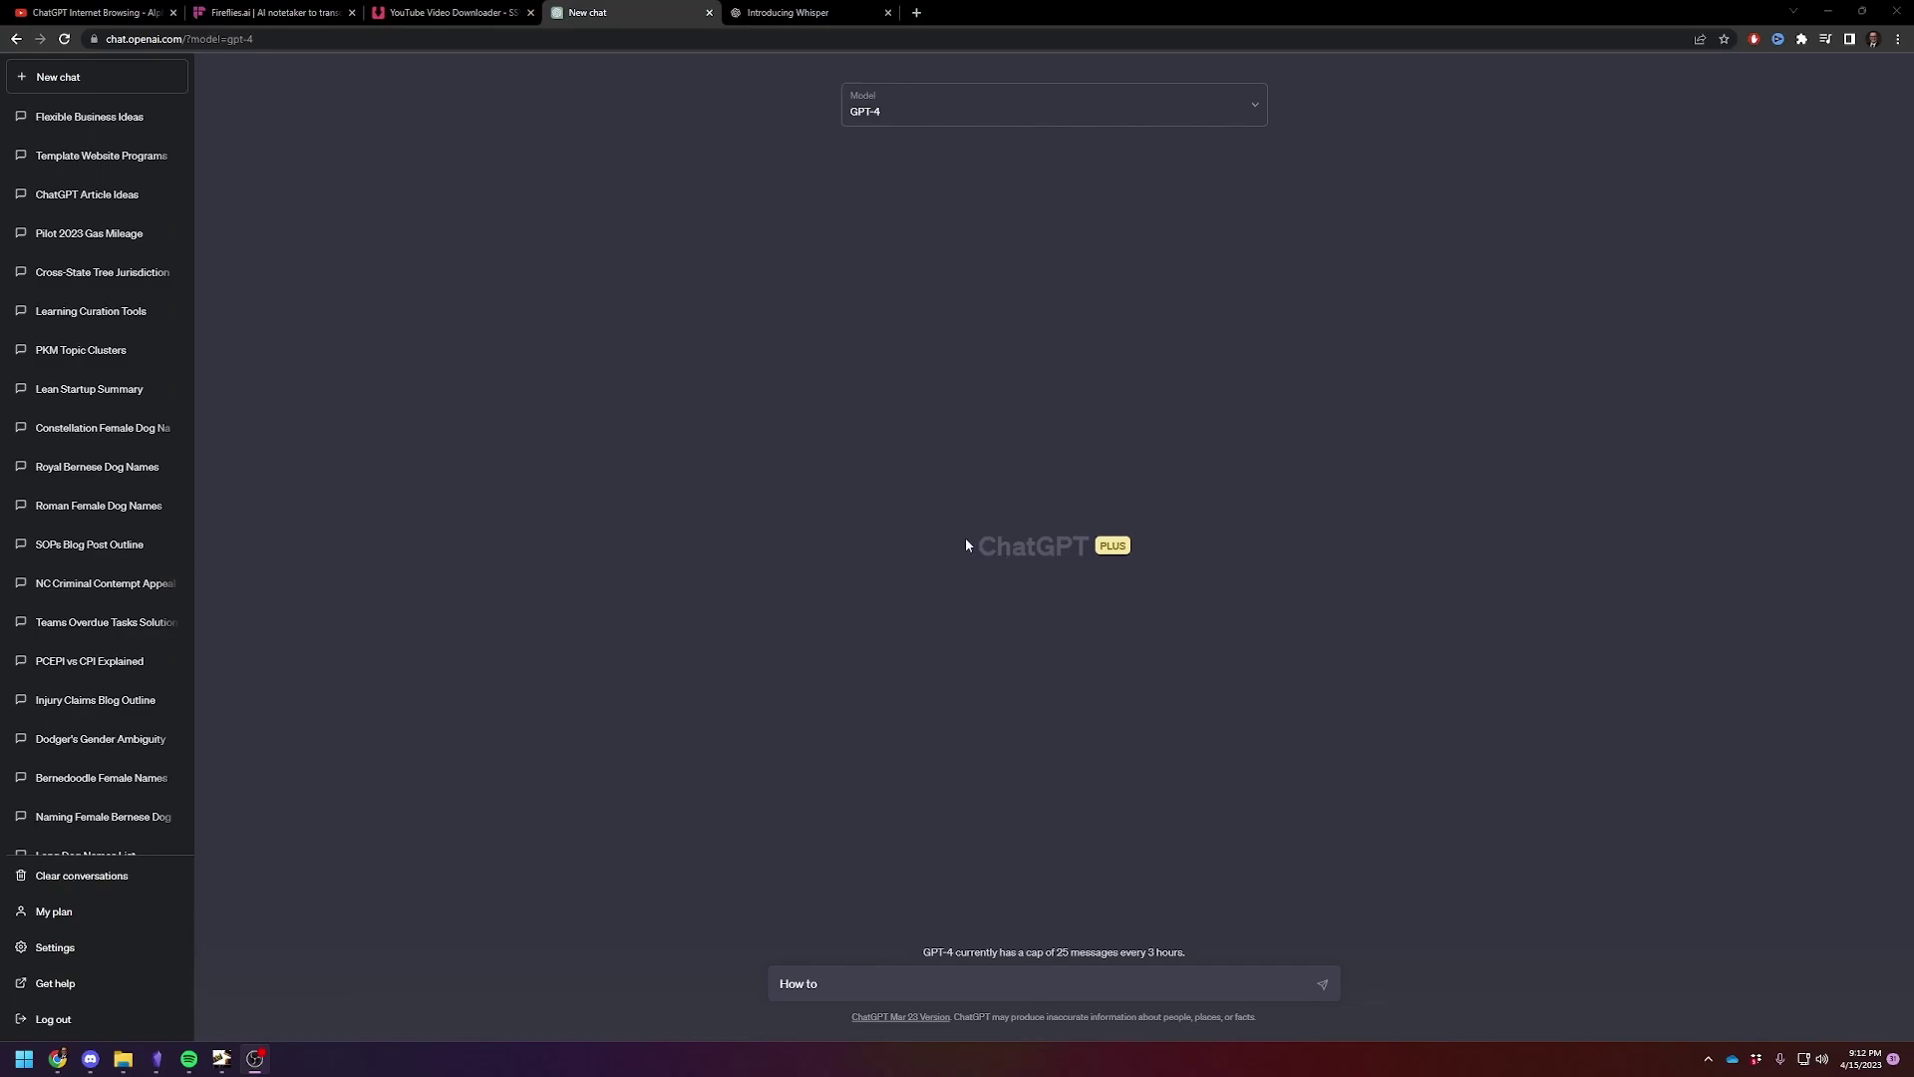
# Step: Switch to the 'ChatGPT Internet Browsing - Alpha Access First Look' YouTube video
pyautogui.click(92, 12)
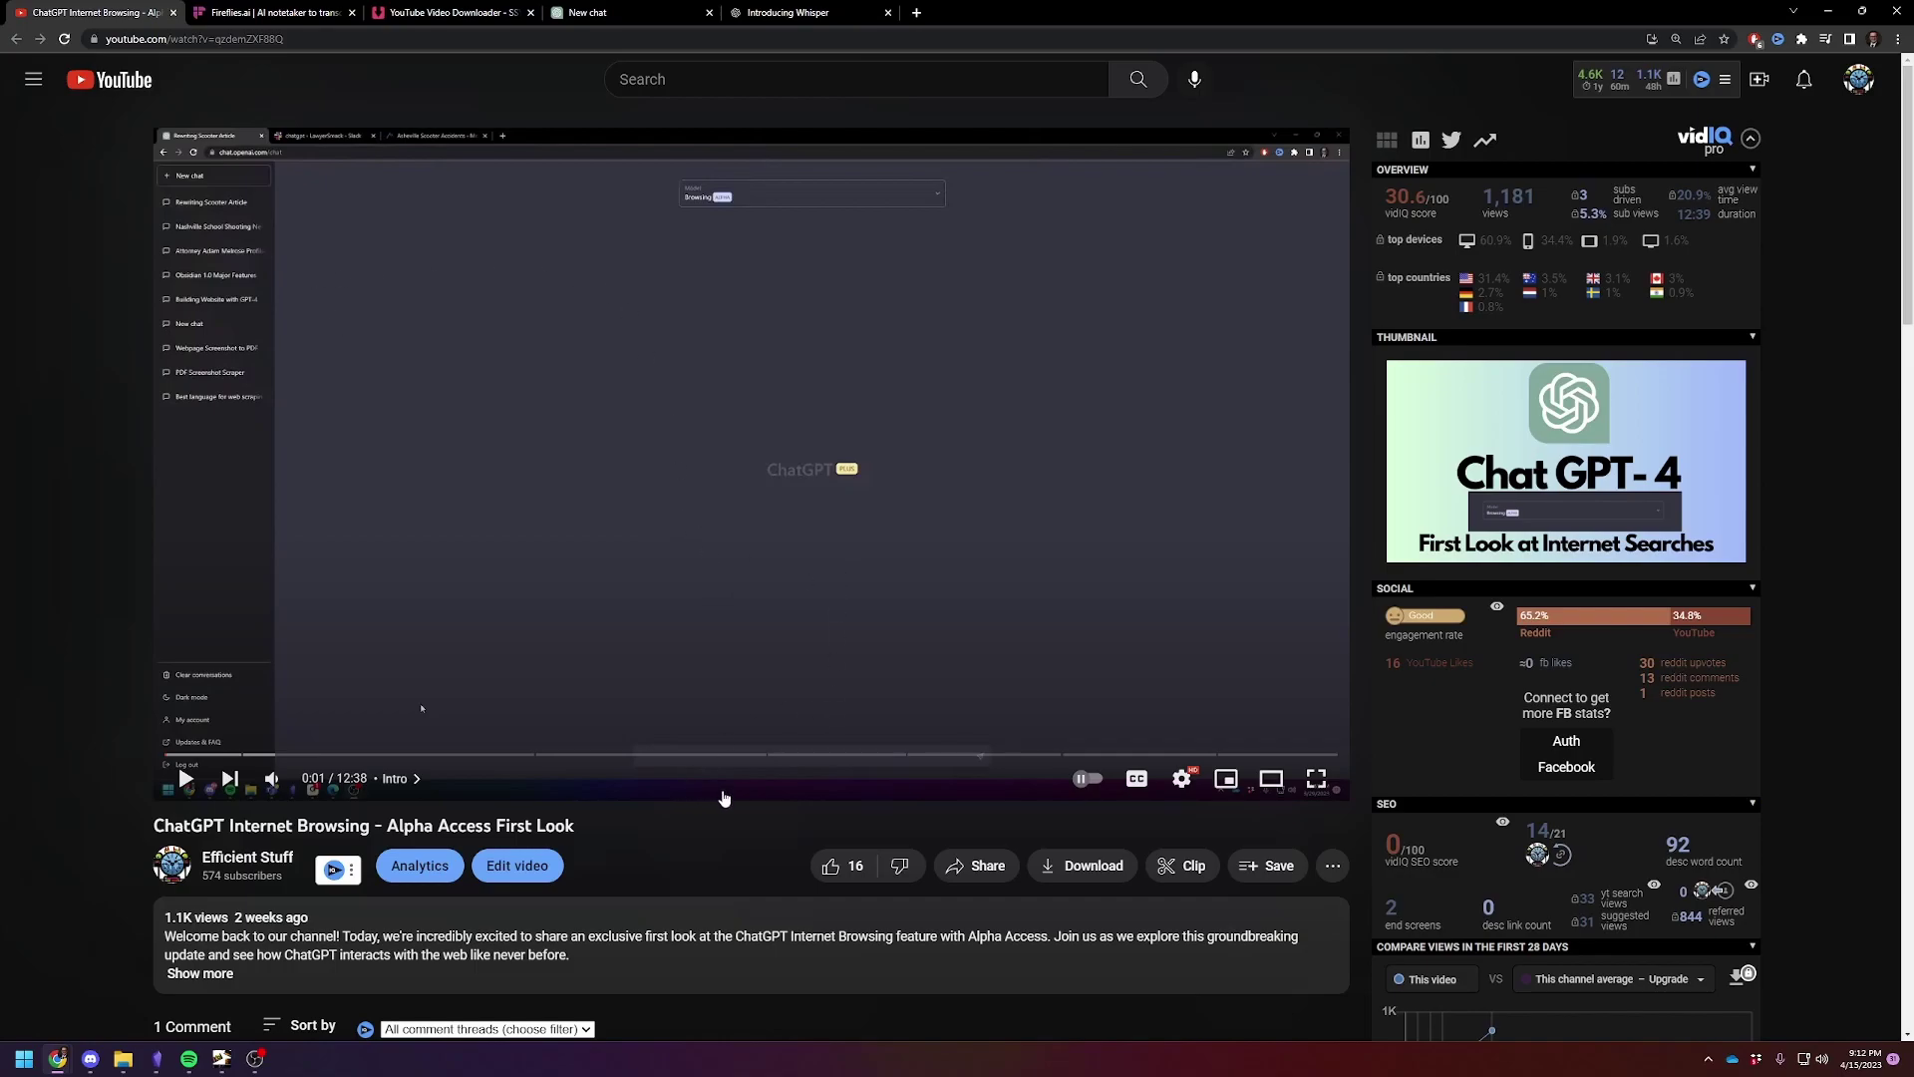
# Step: Select the YouTube video's URL in the address bar and move to the ssyoutube downloader
pyautogui.click(229, 40)
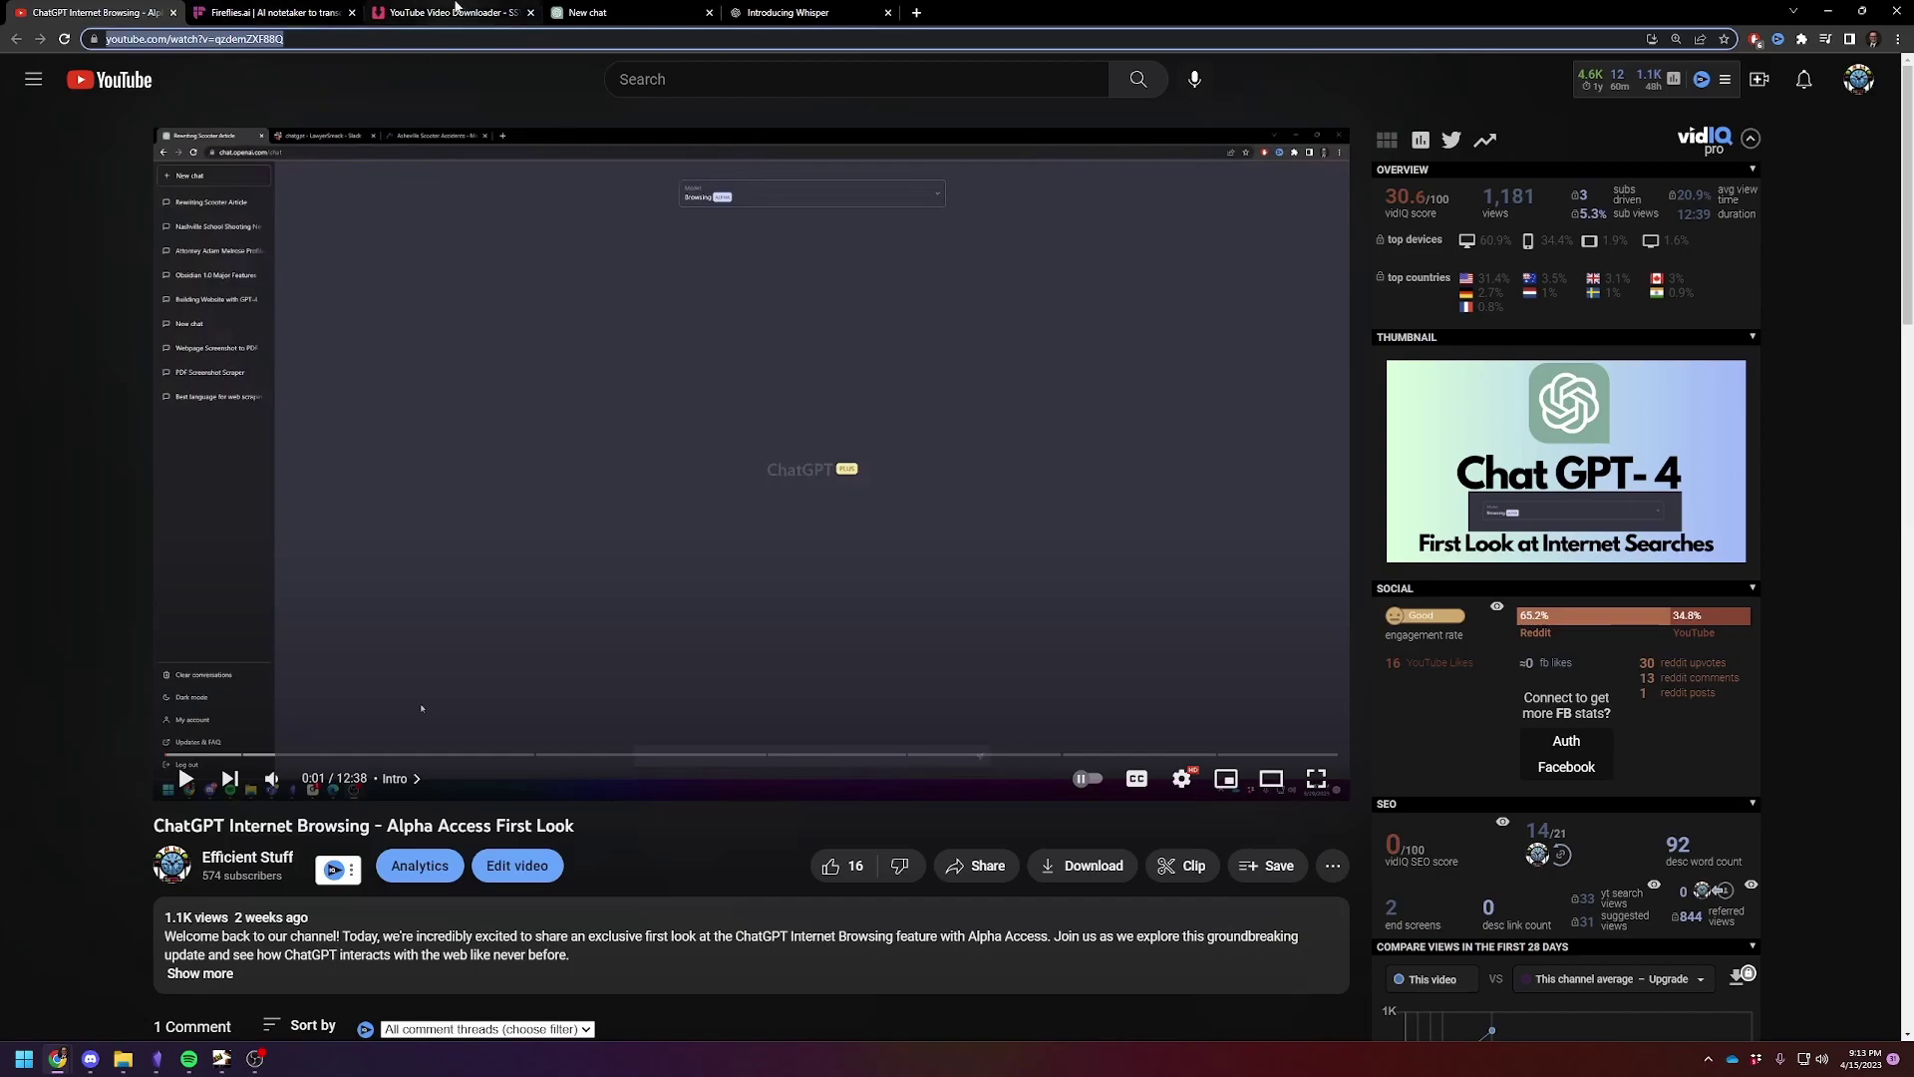
pyautogui.click(444, 8)
# Step: Paste the video link into ssyoutube and save the 360.mp4 version as youtube video.mp4
pyautogui.click(911, 274)
pyautogui.write('https://www.youtube.com/watch?v=qzdemZXF88Q')
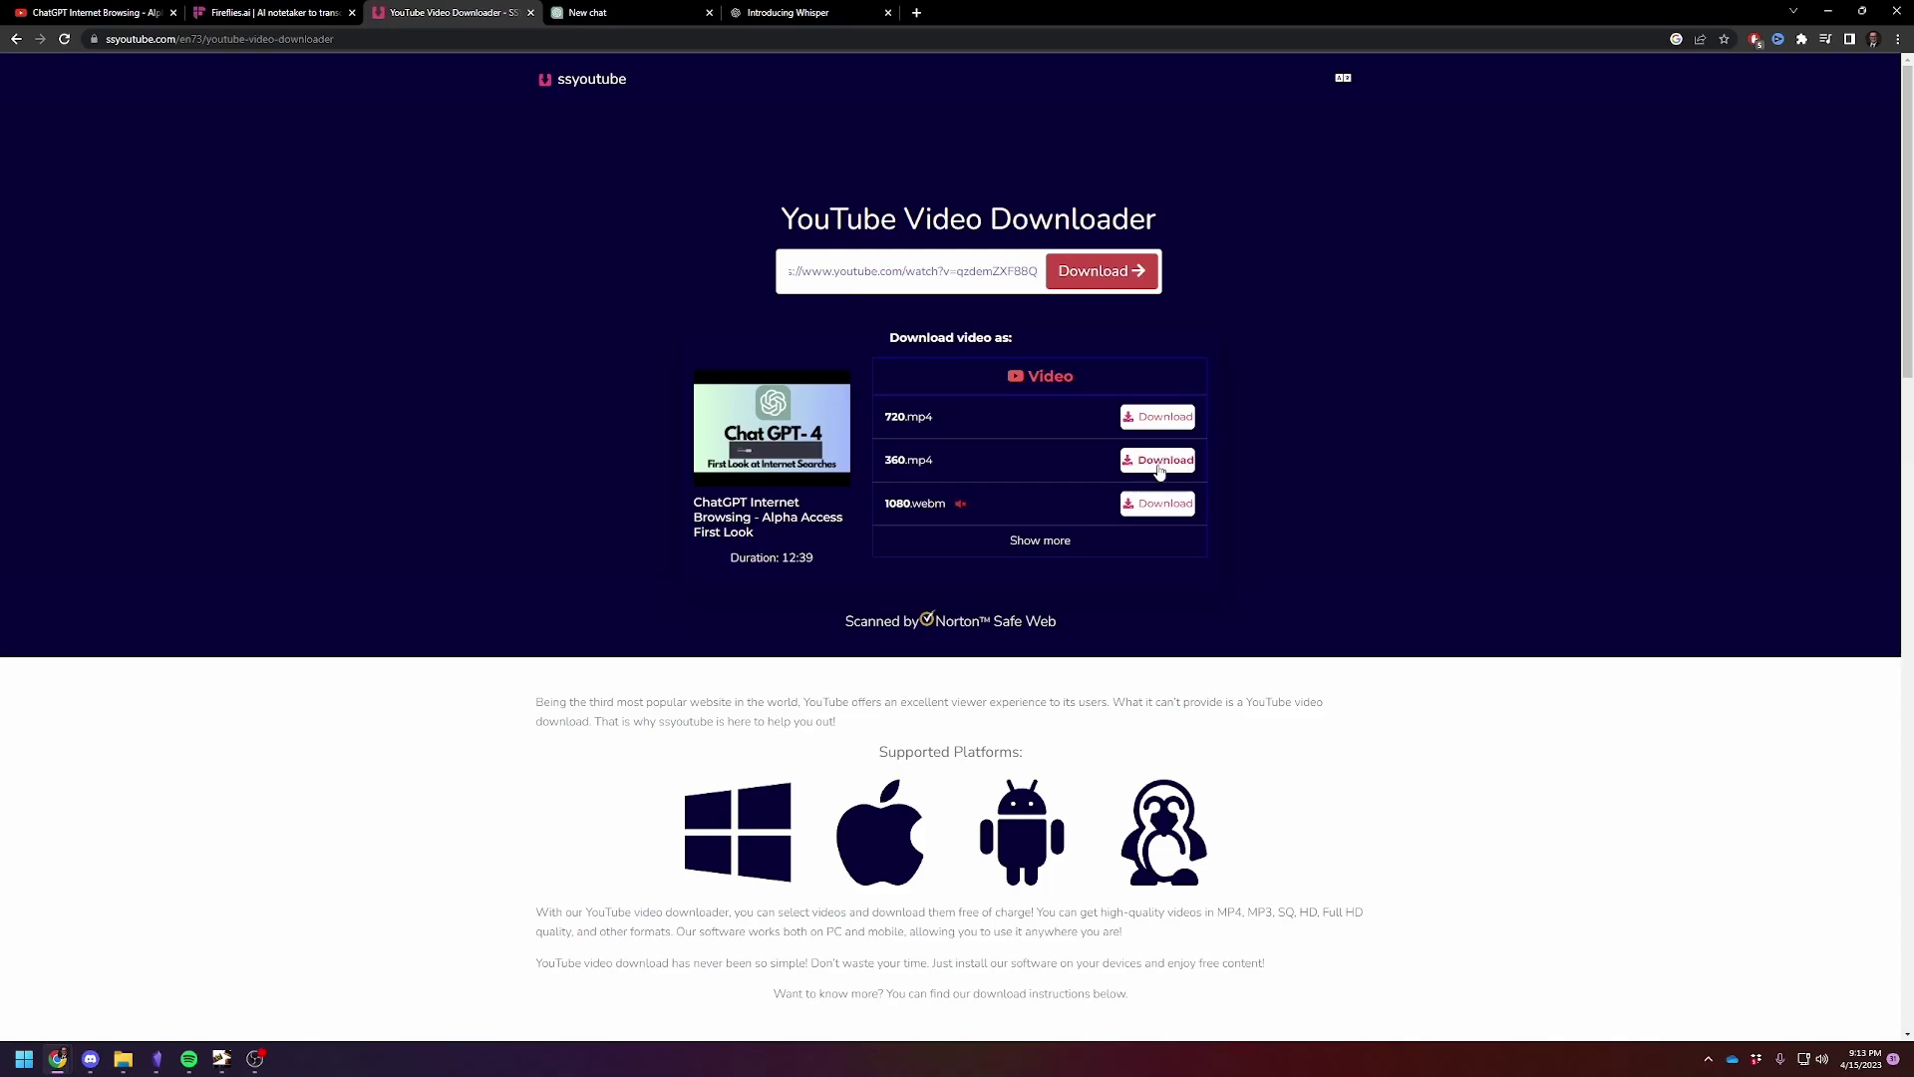
pyautogui.click(1152, 463)
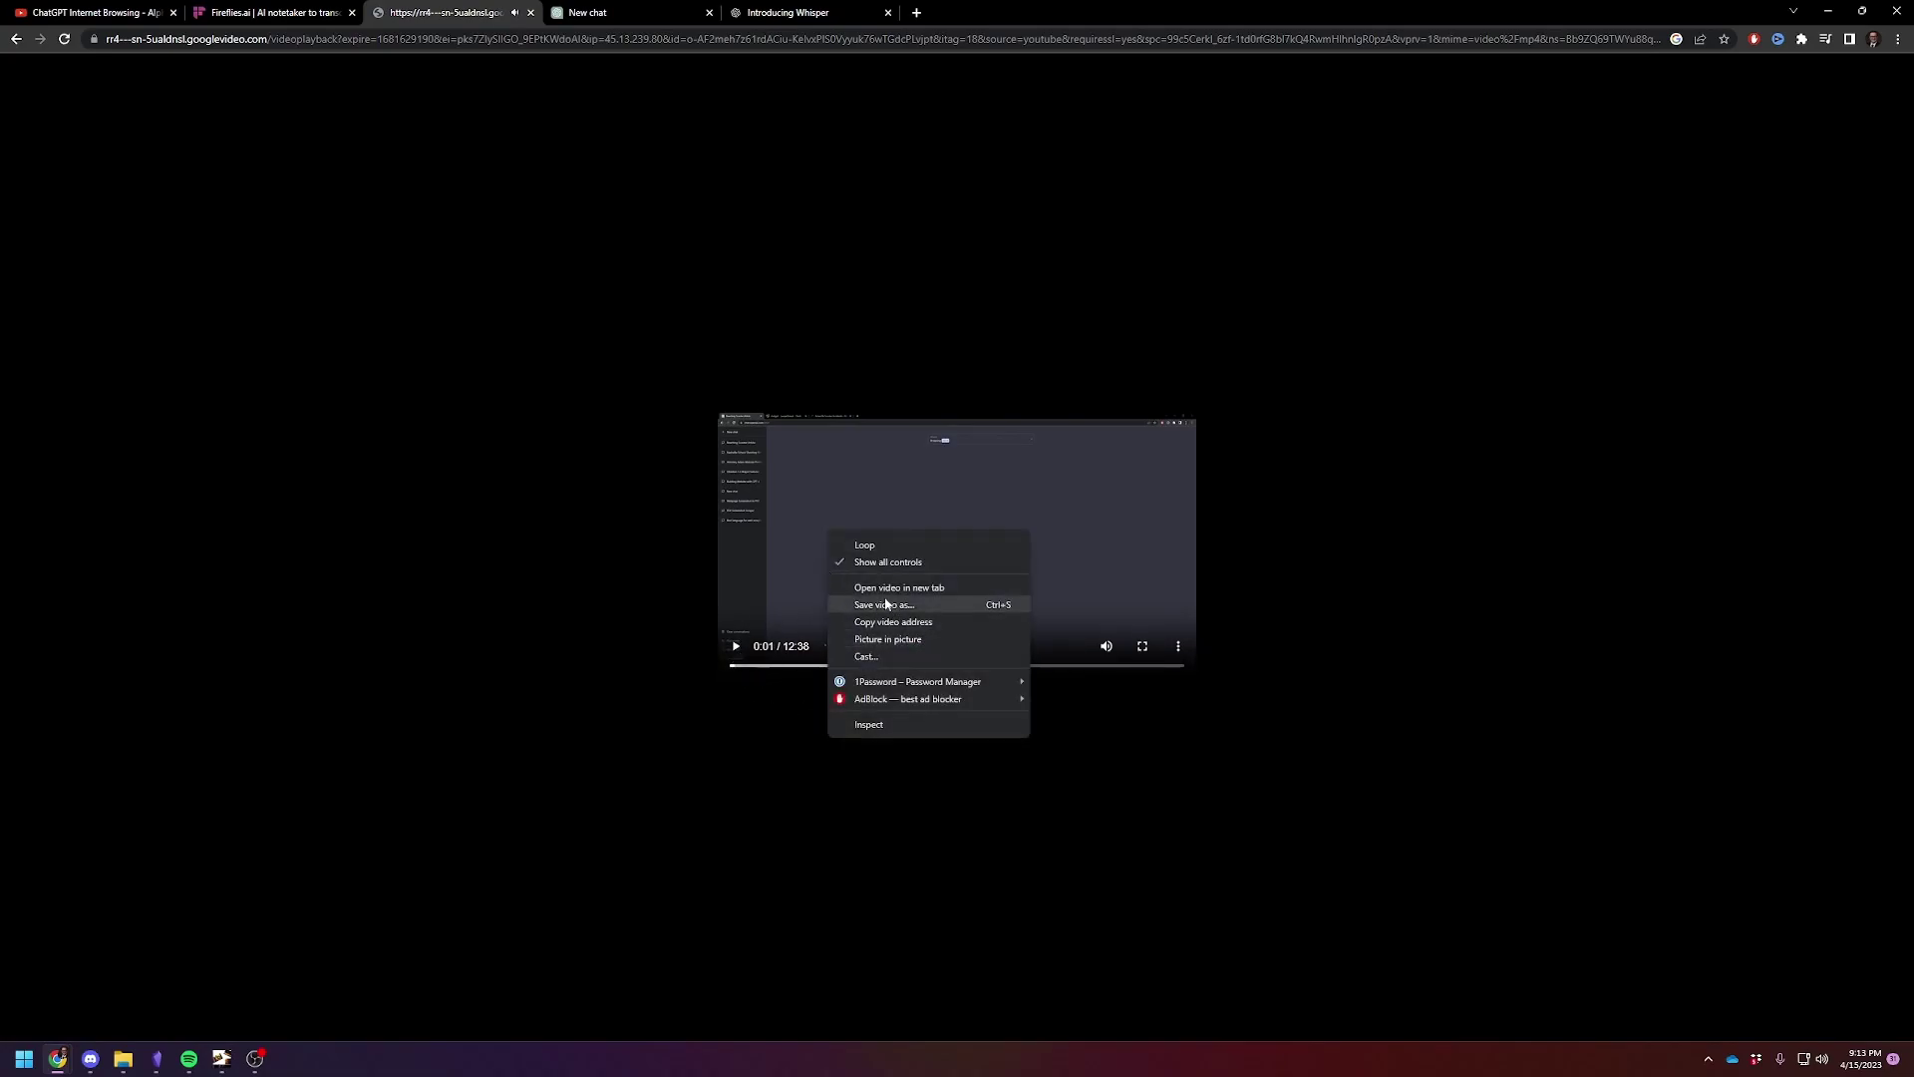
pyautogui.click(886, 604)
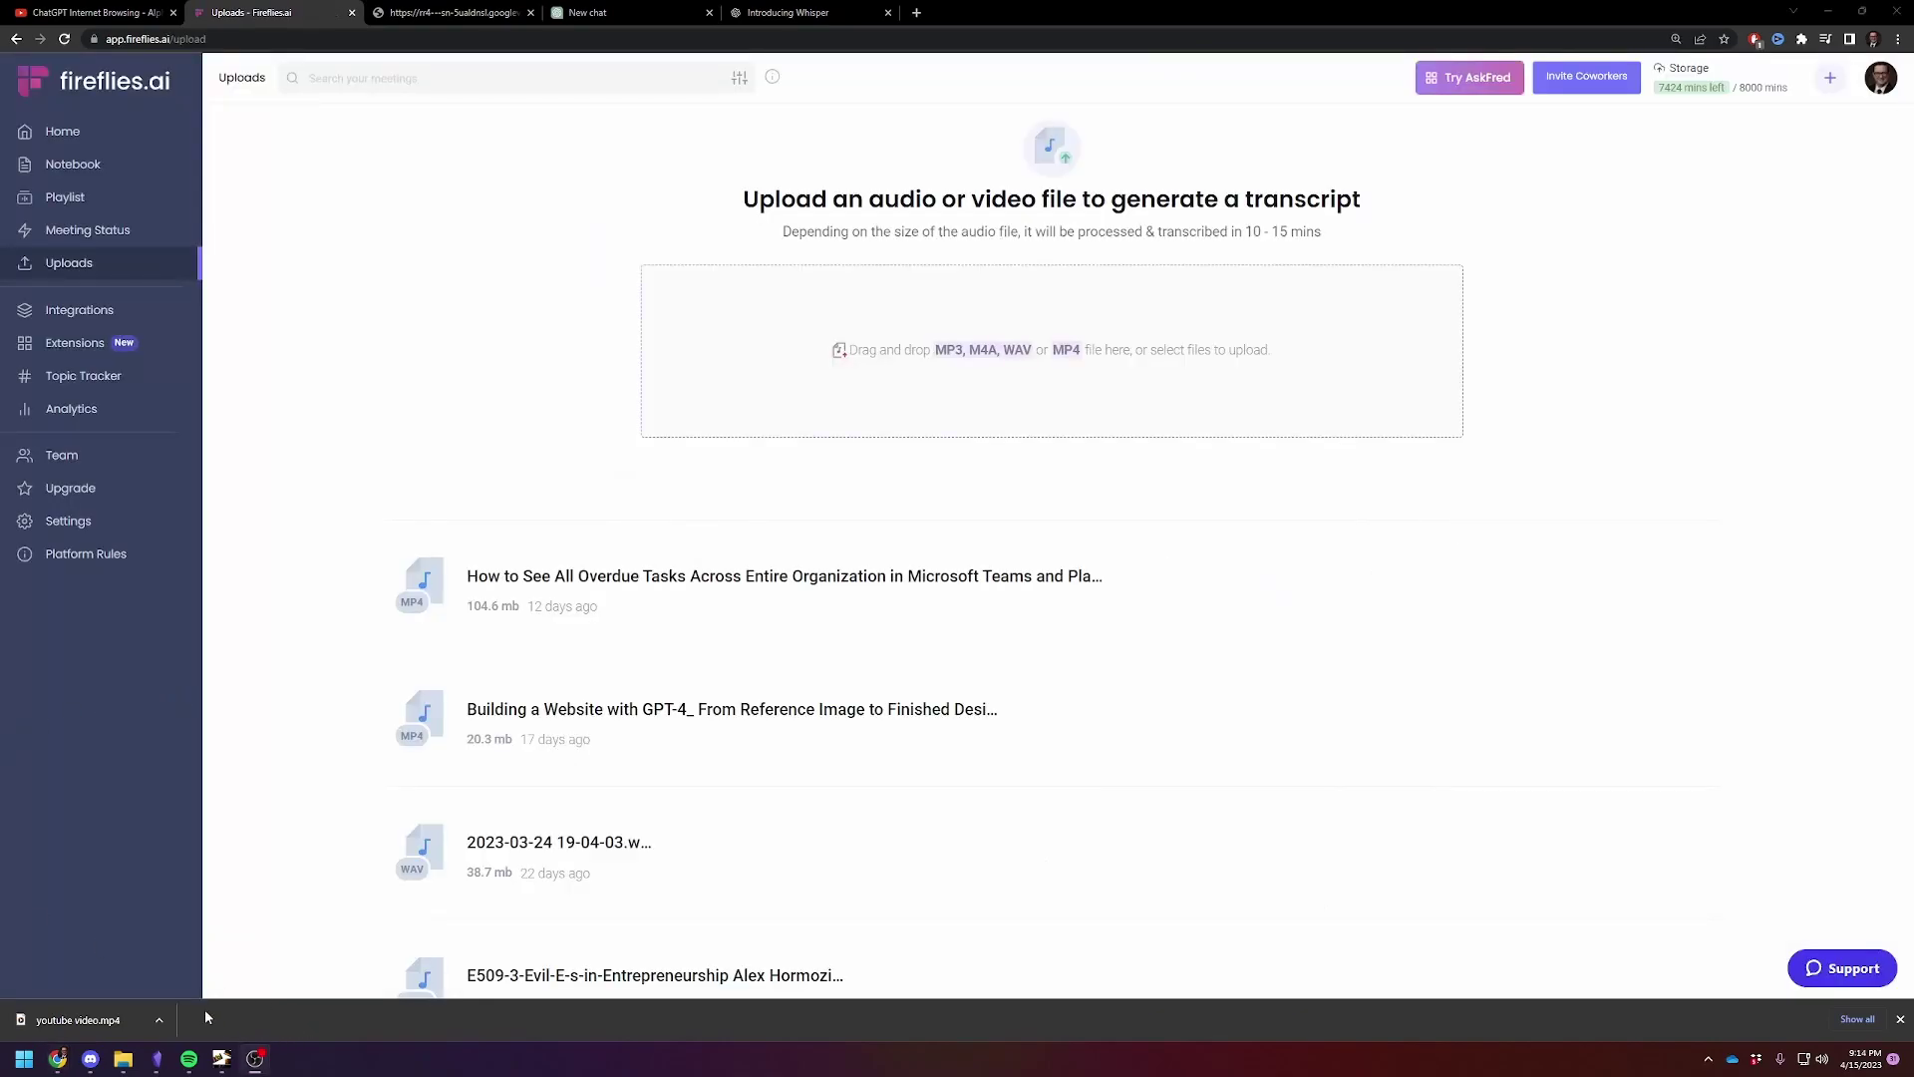
pyautogui.click(797, 12)
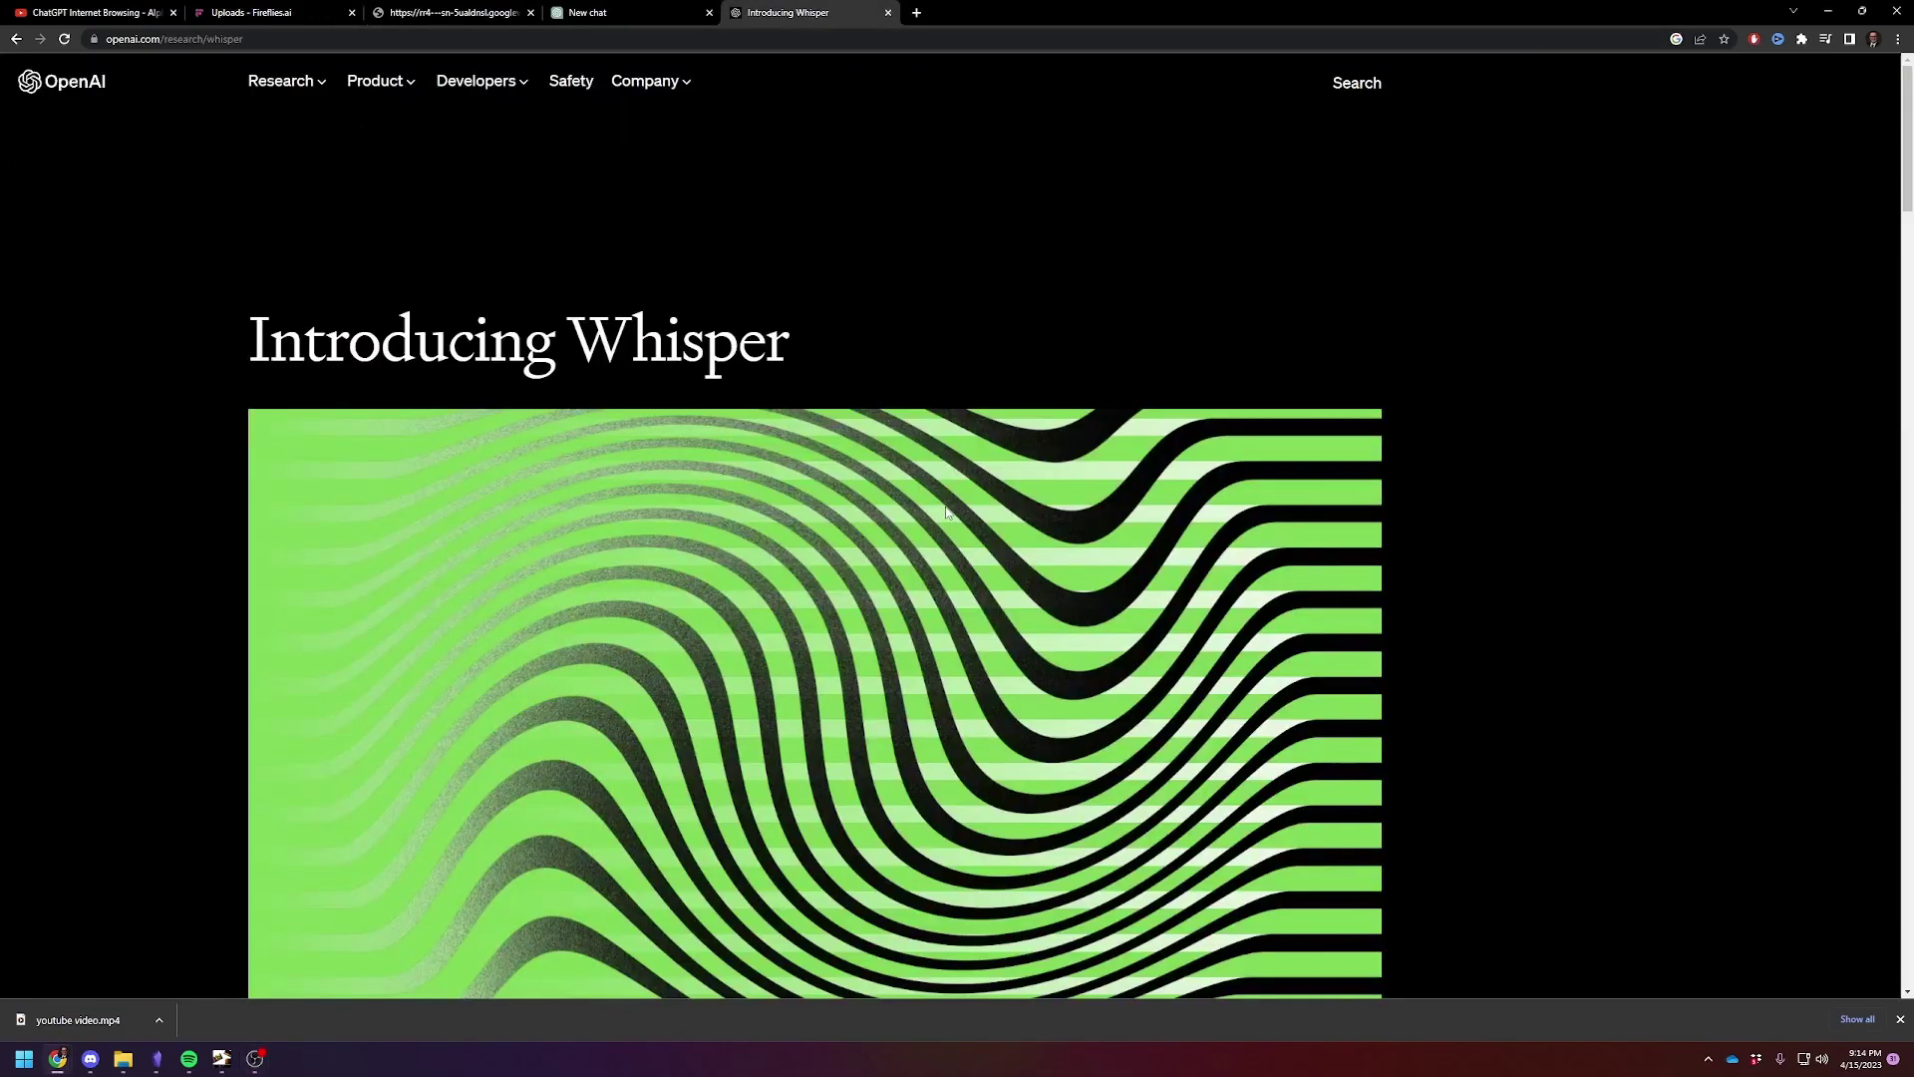
pyautogui.scroll(-7, 947, 503)
pyautogui.scroll(-10, 930, 496)
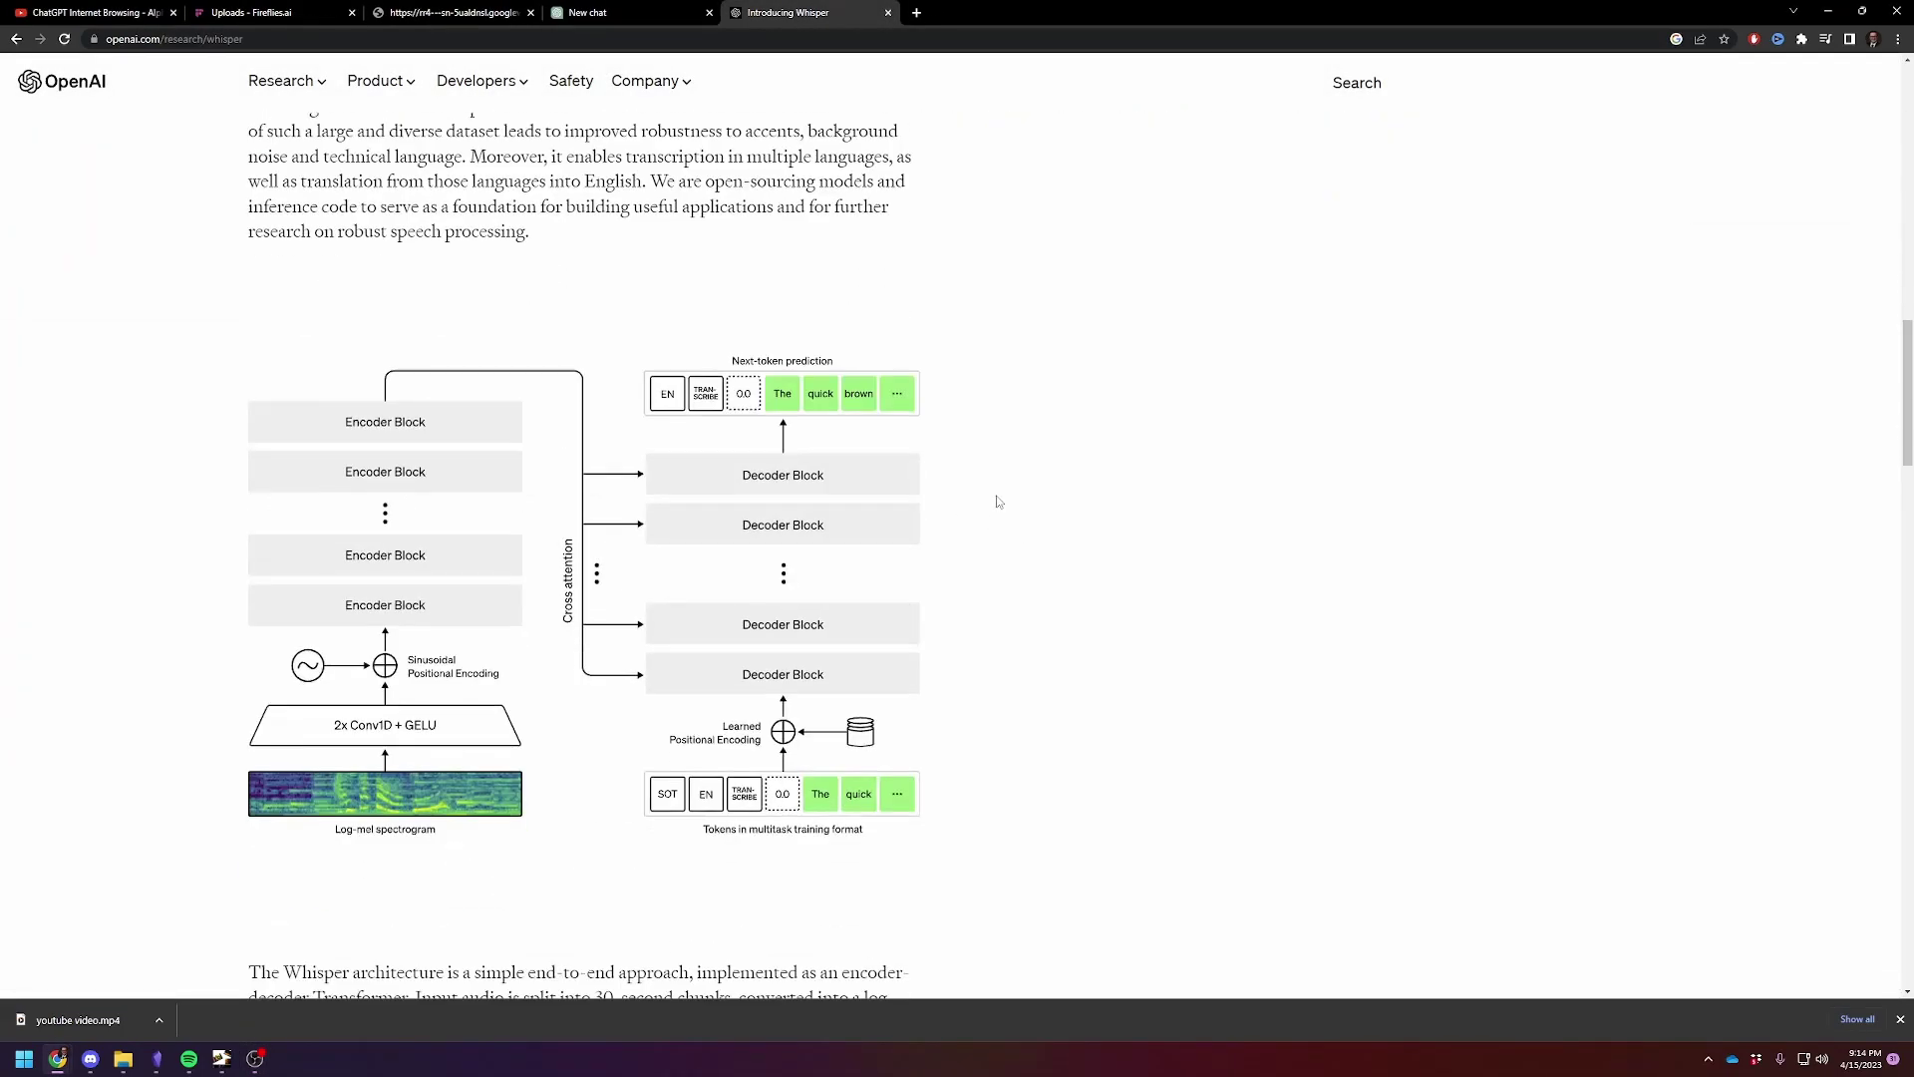
# Step: Drag youtube video.mp4 from the download bar onto the Fireflies.ai upload area
pyautogui.click(326, 12)
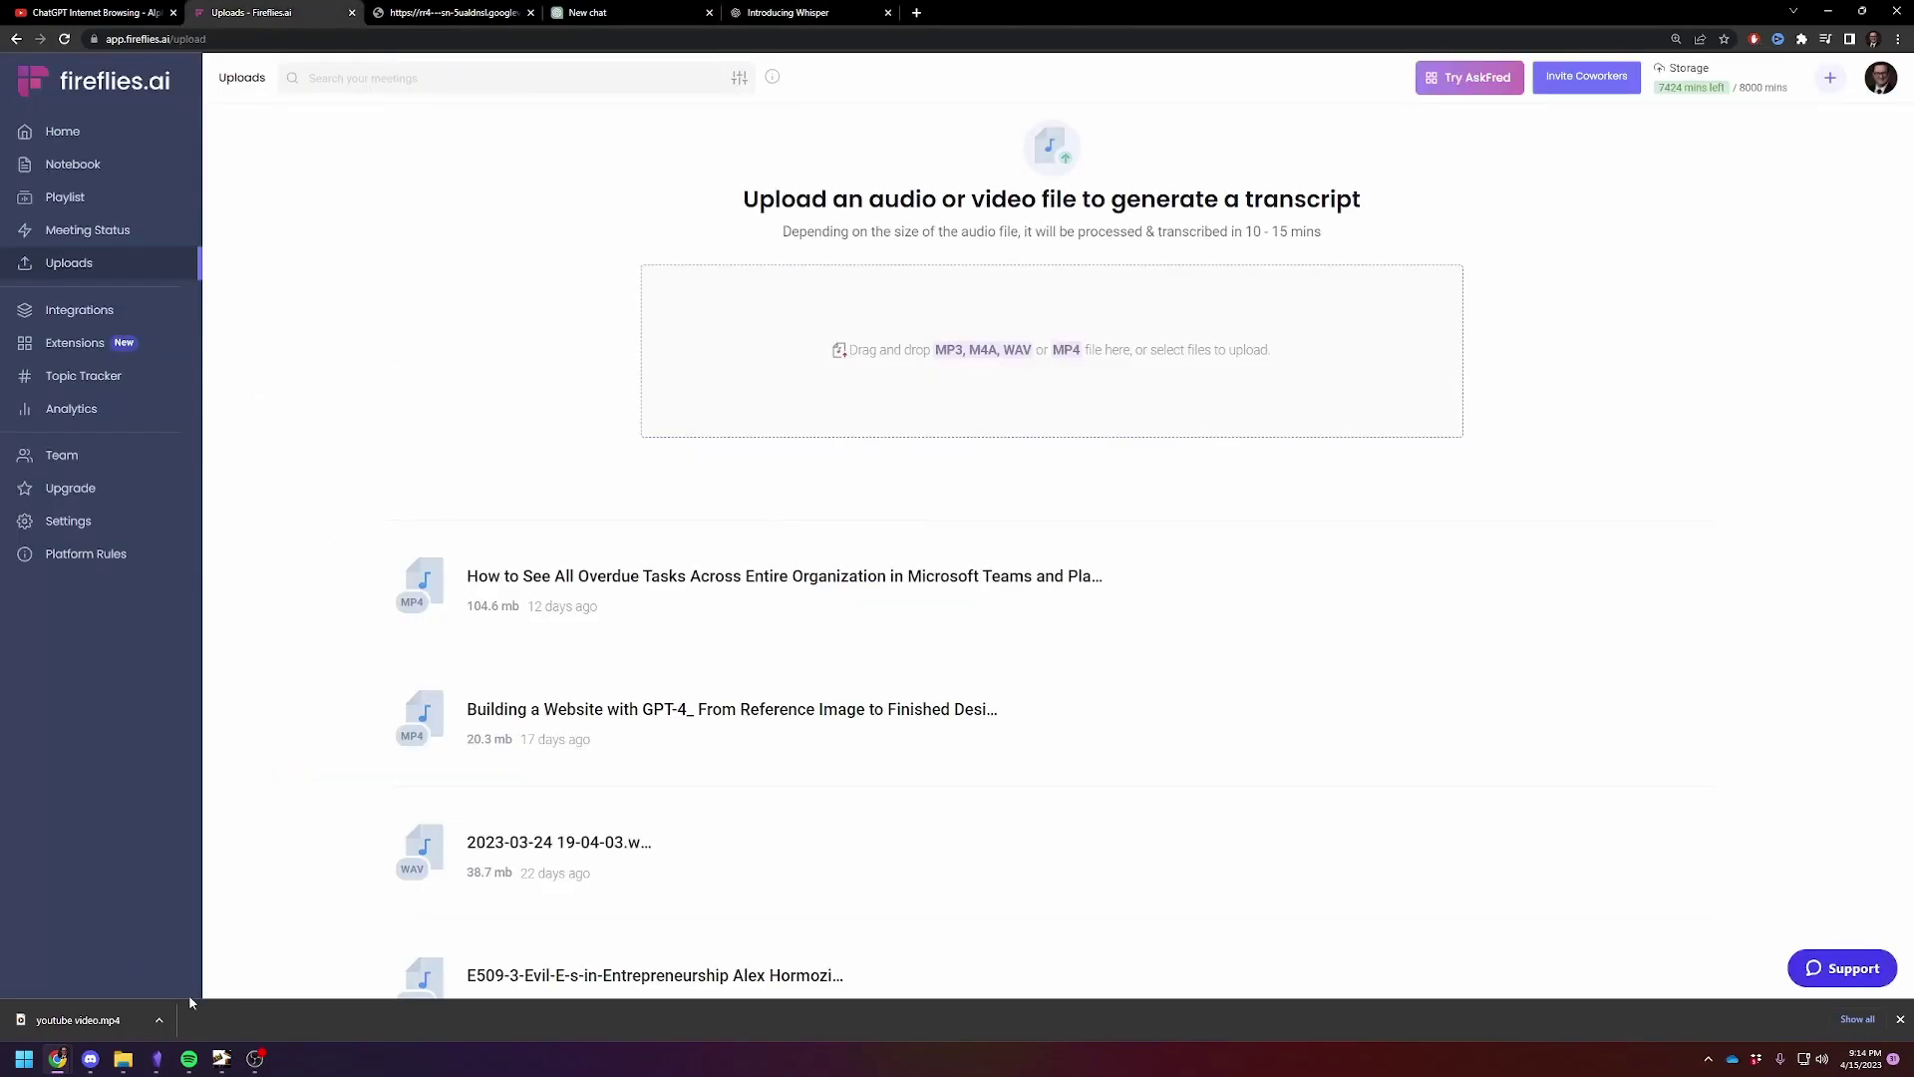
pyautogui.moveTo(123, 1058)
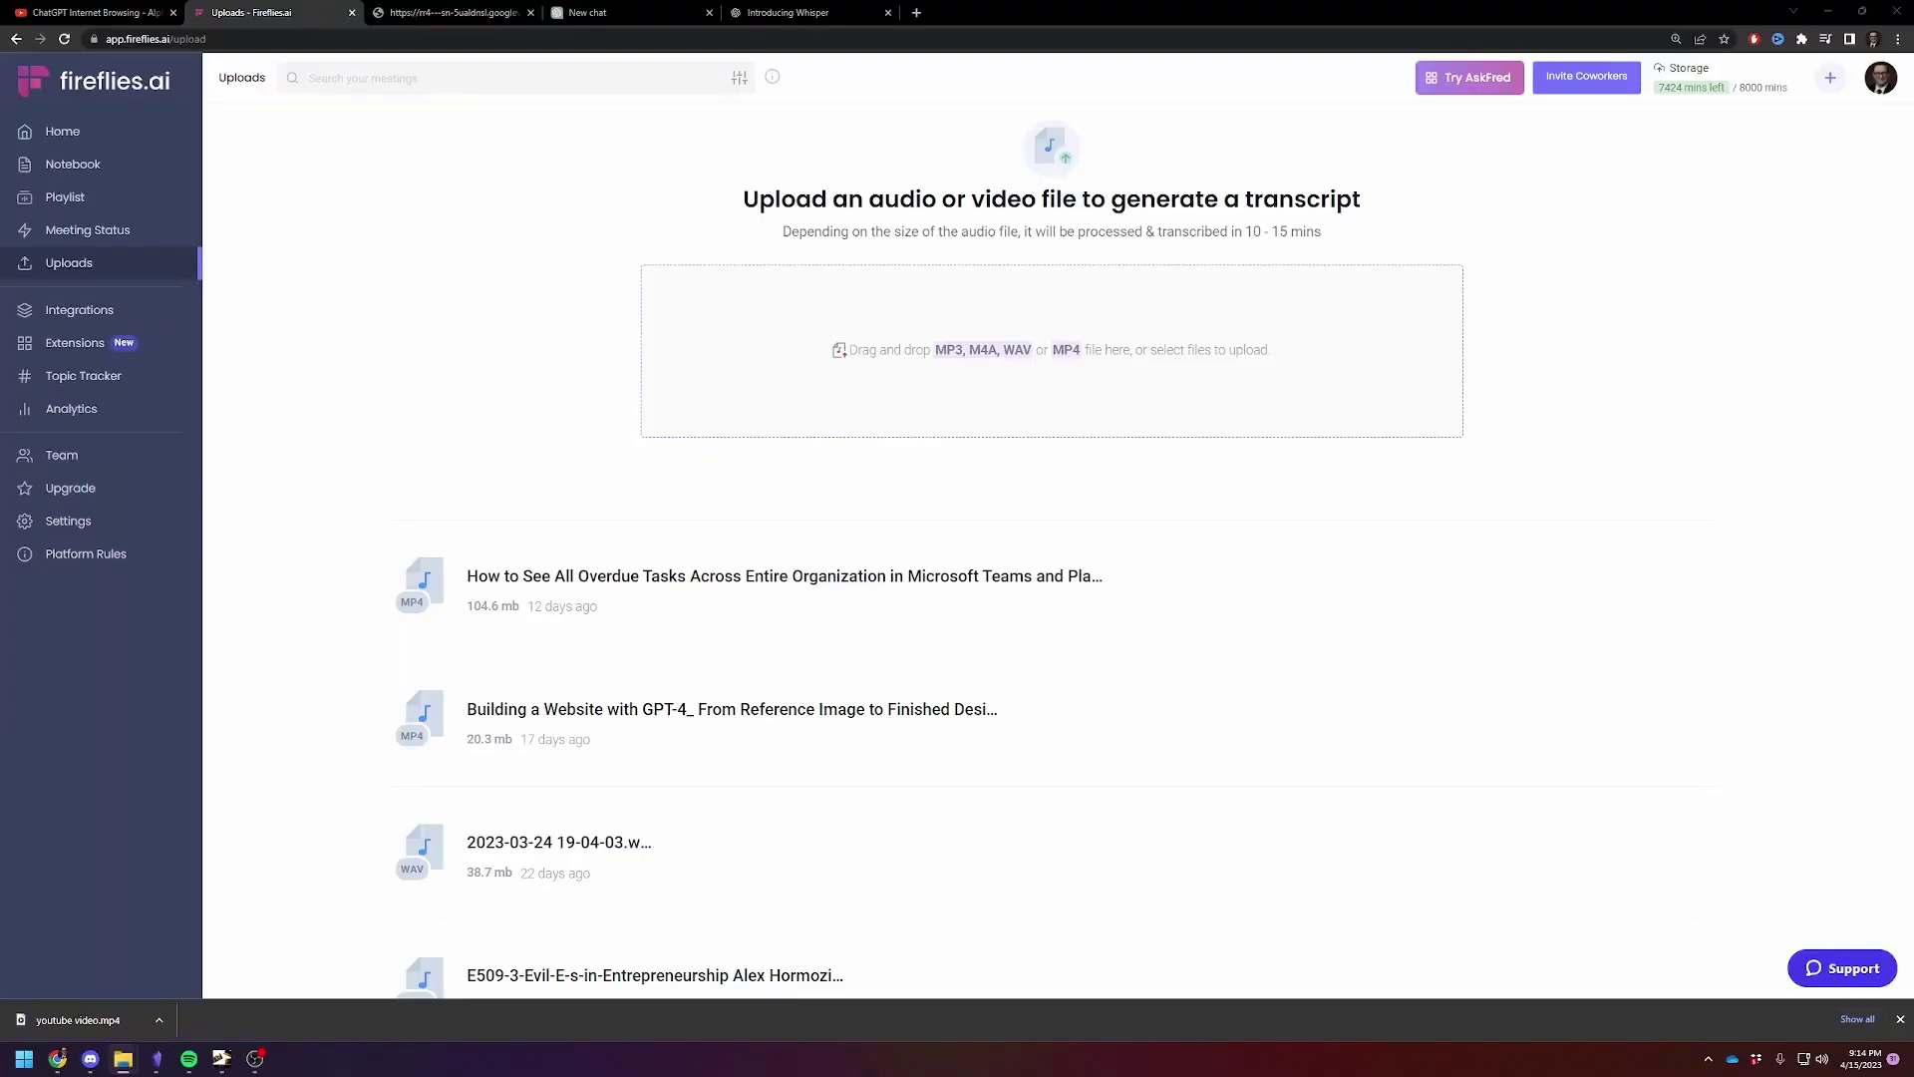
pyautogui.moveTo(78, 1019); pyautogui.dragTo(1087, 389)
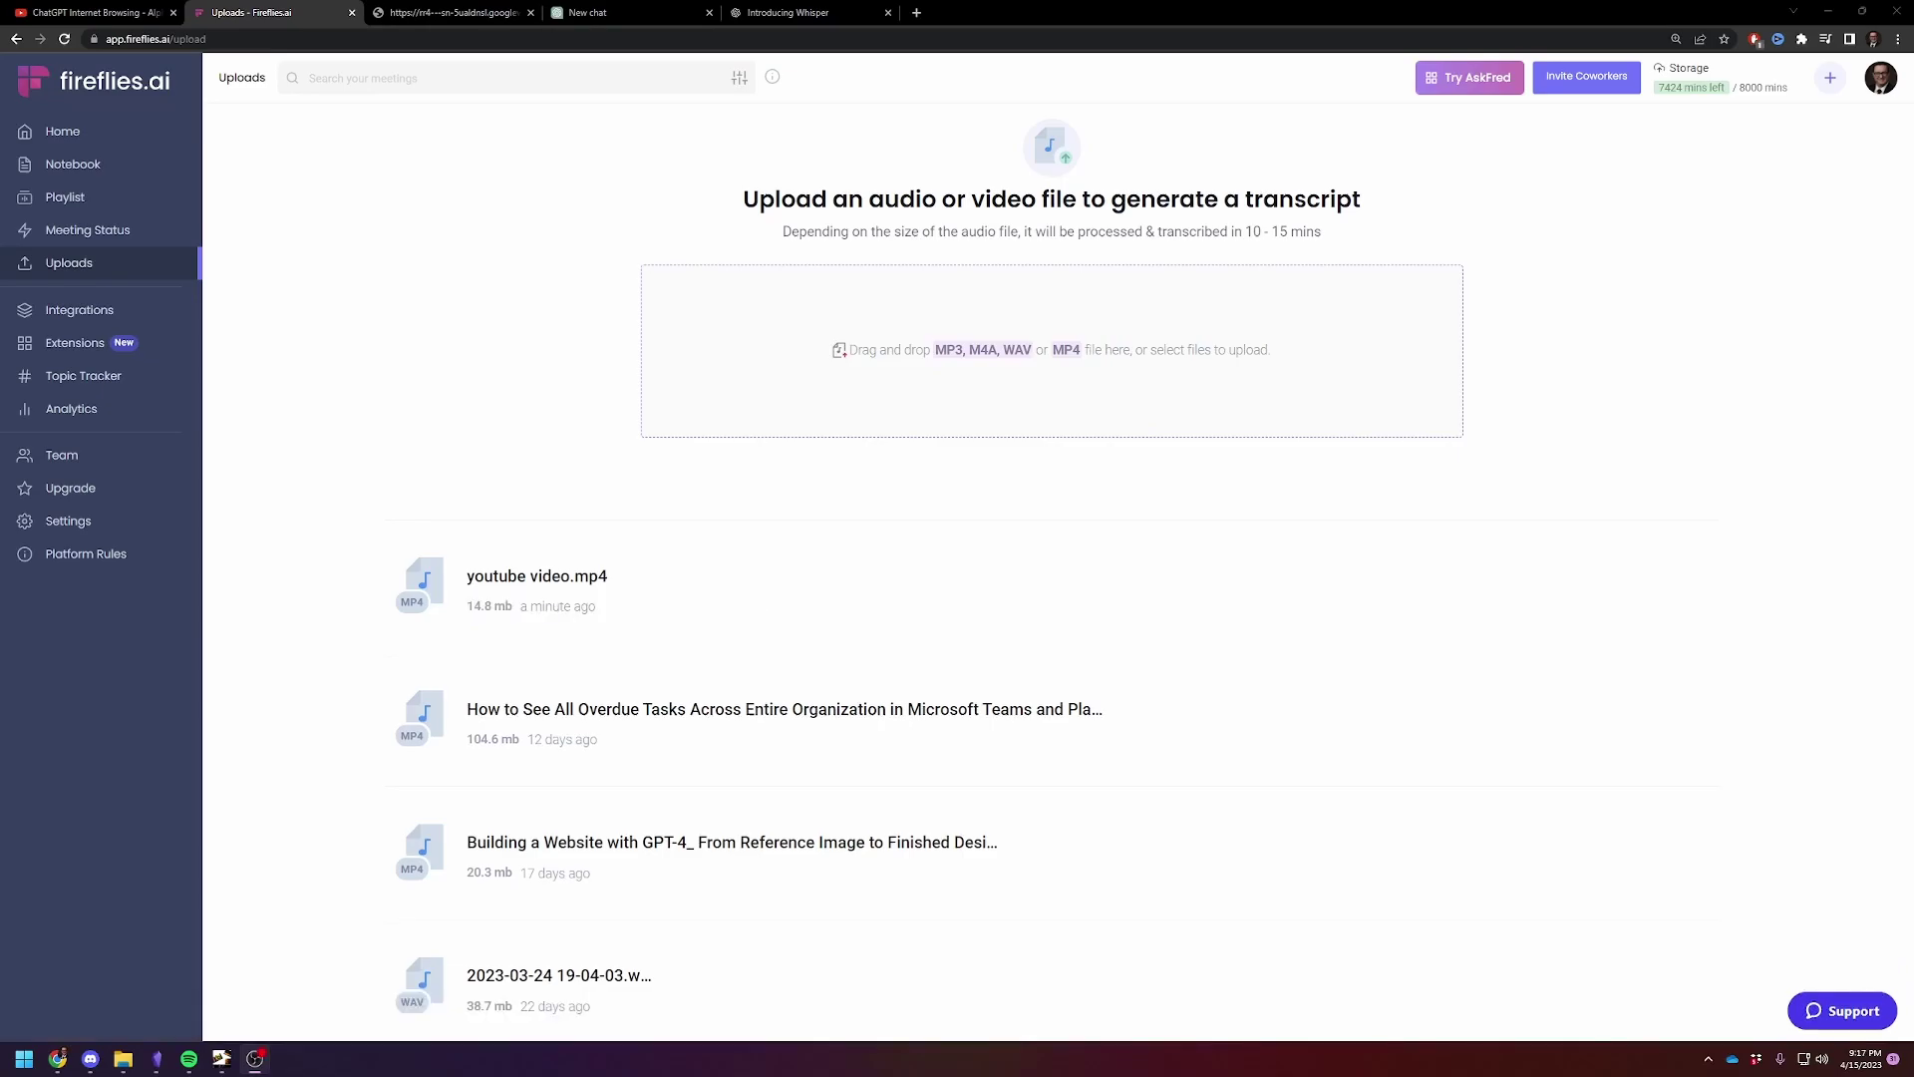
# Step: Download the youtube video.mp4 transcript from Fireflies.ai as a DOCX file with timestamps
pyautogui.click(777, 595)
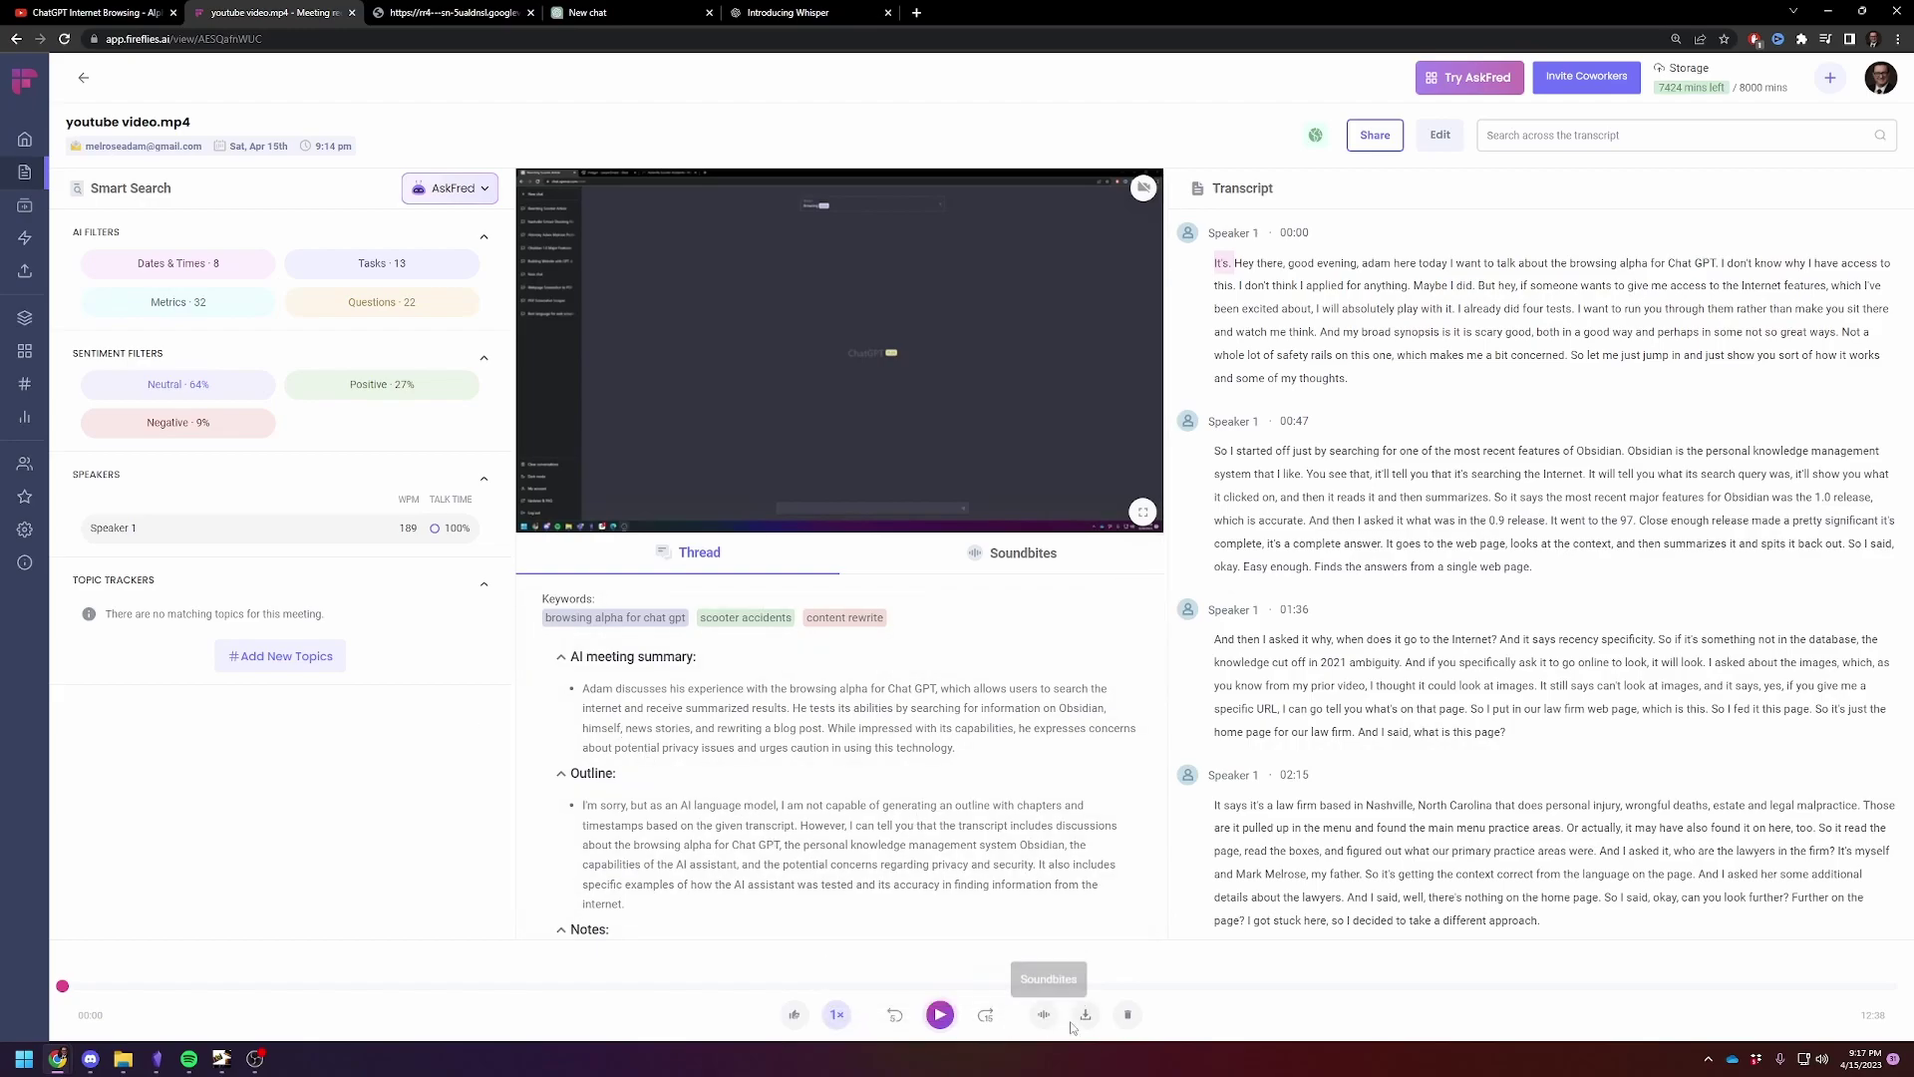
pyautogui.click(1101, 1017)
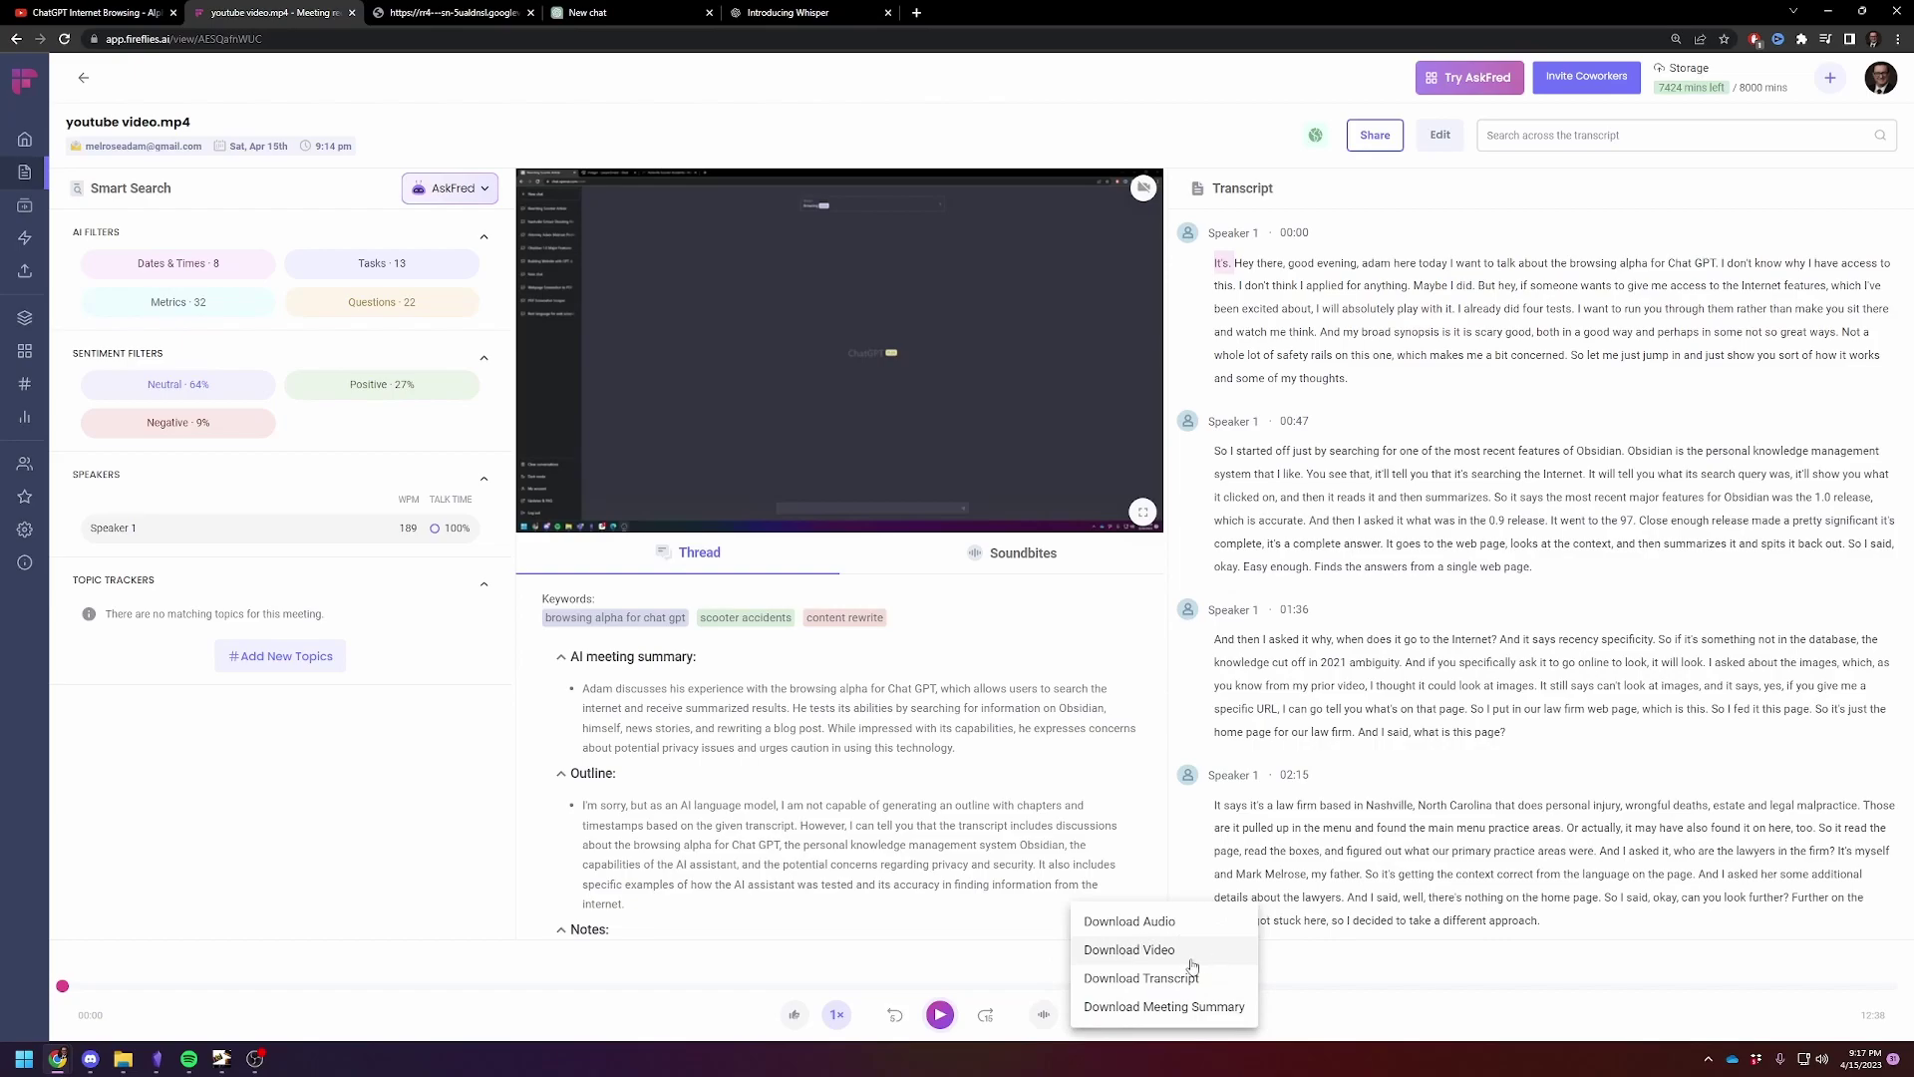
pyautogui.click(1167, 976)
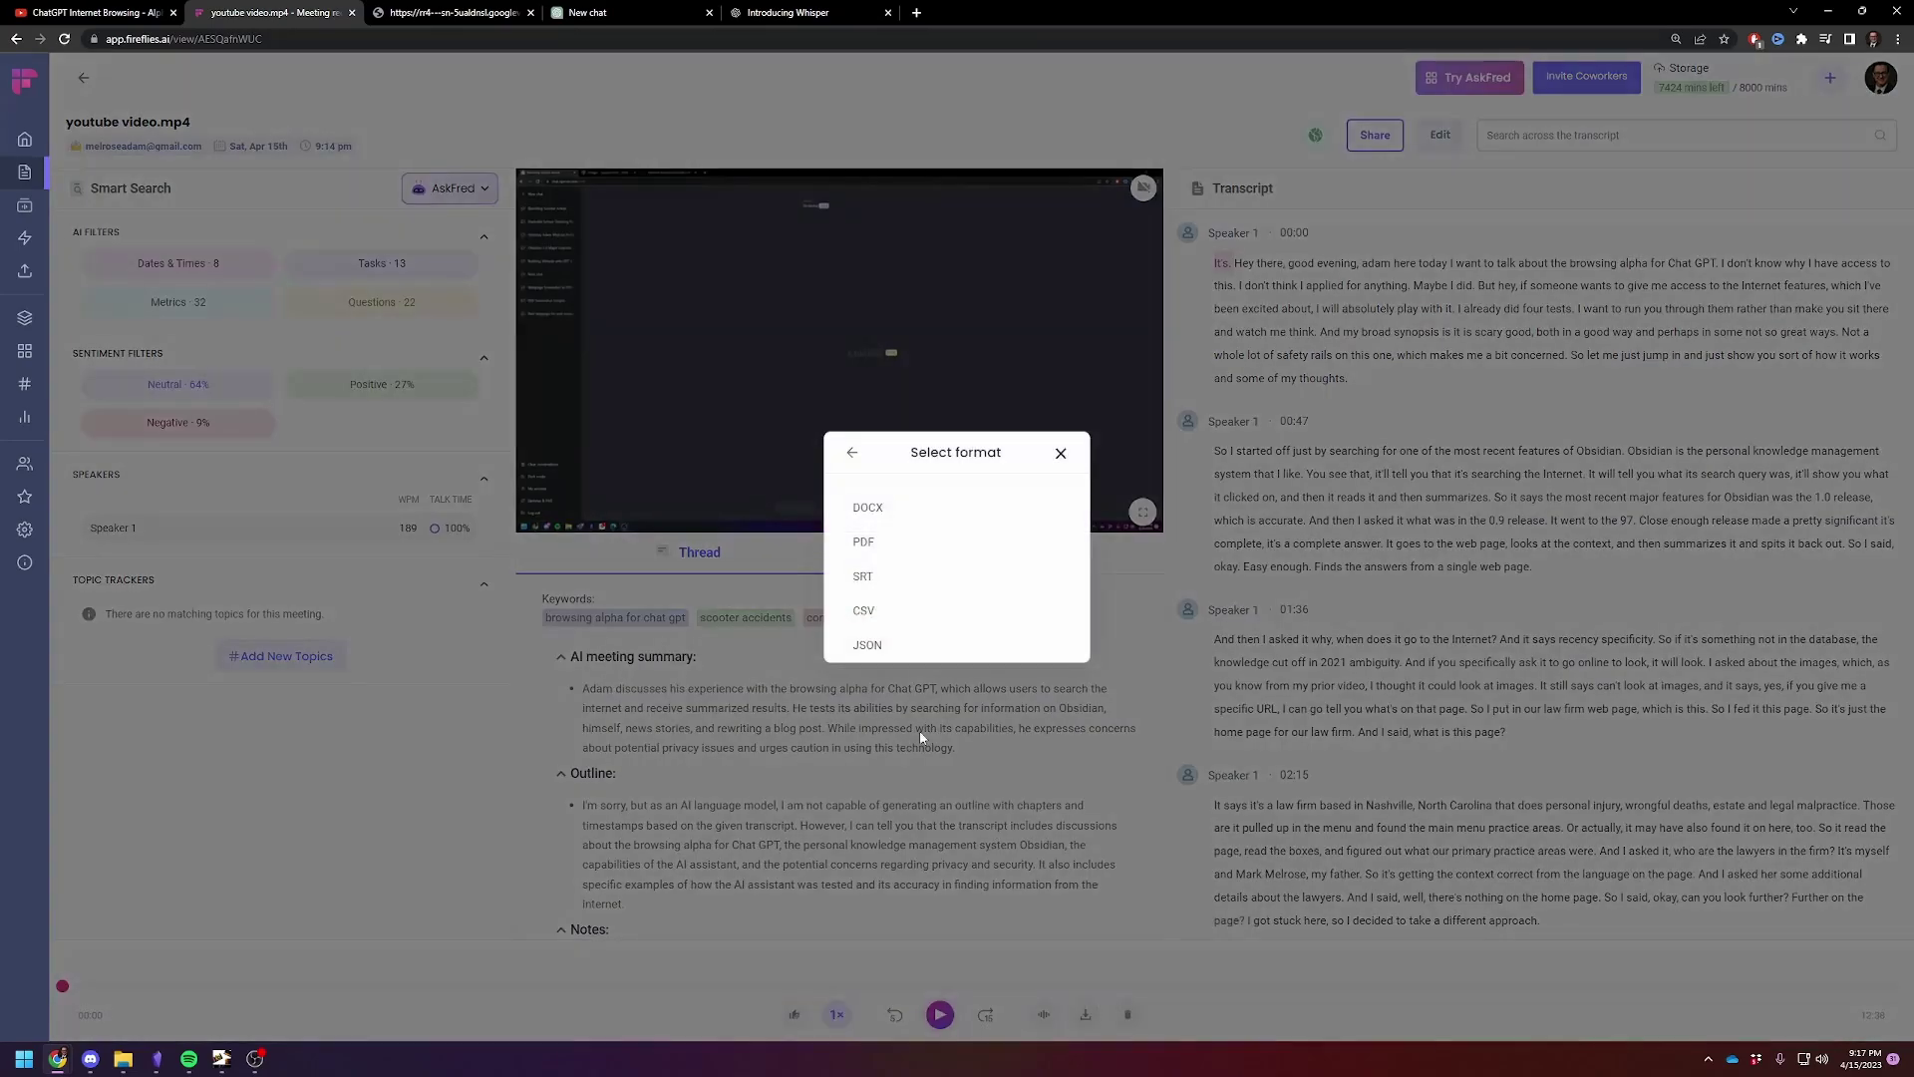
pyautogui.click(867, 509)
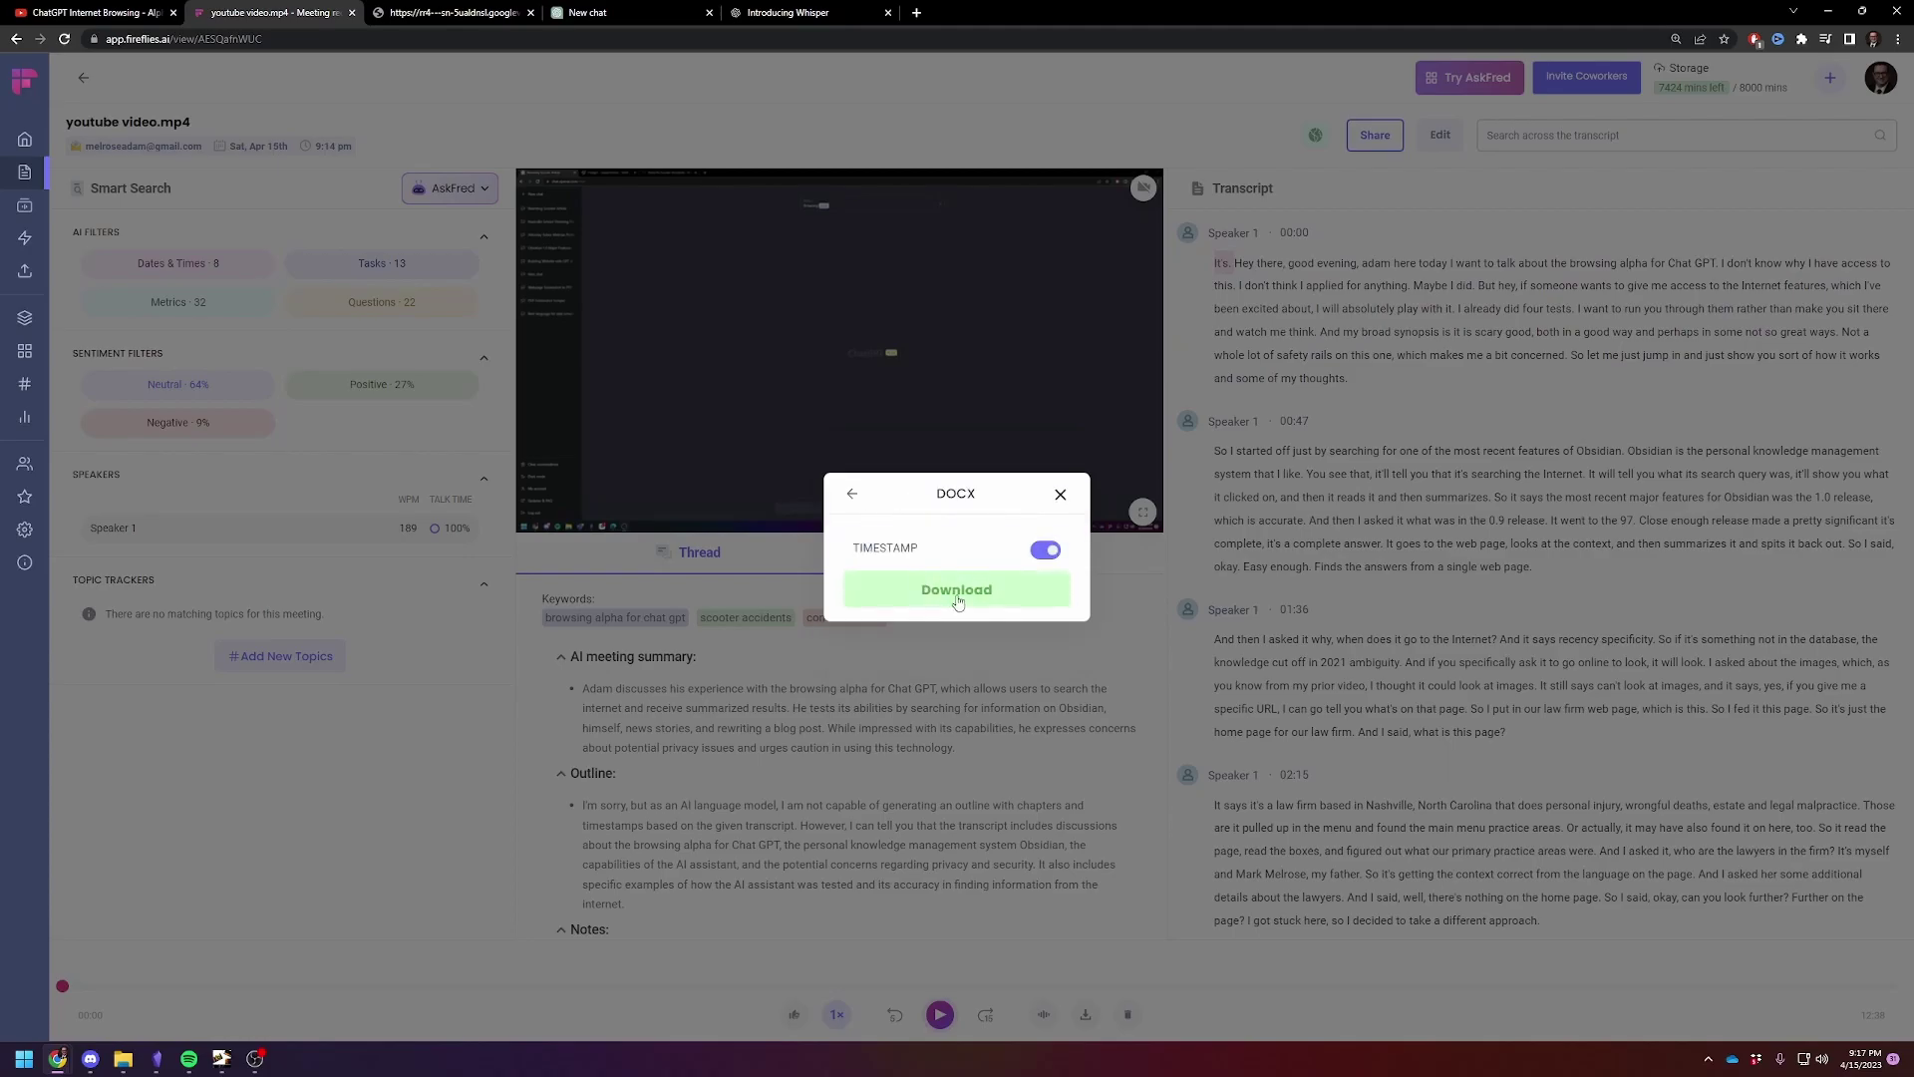
pyautogui.click(955, 590)
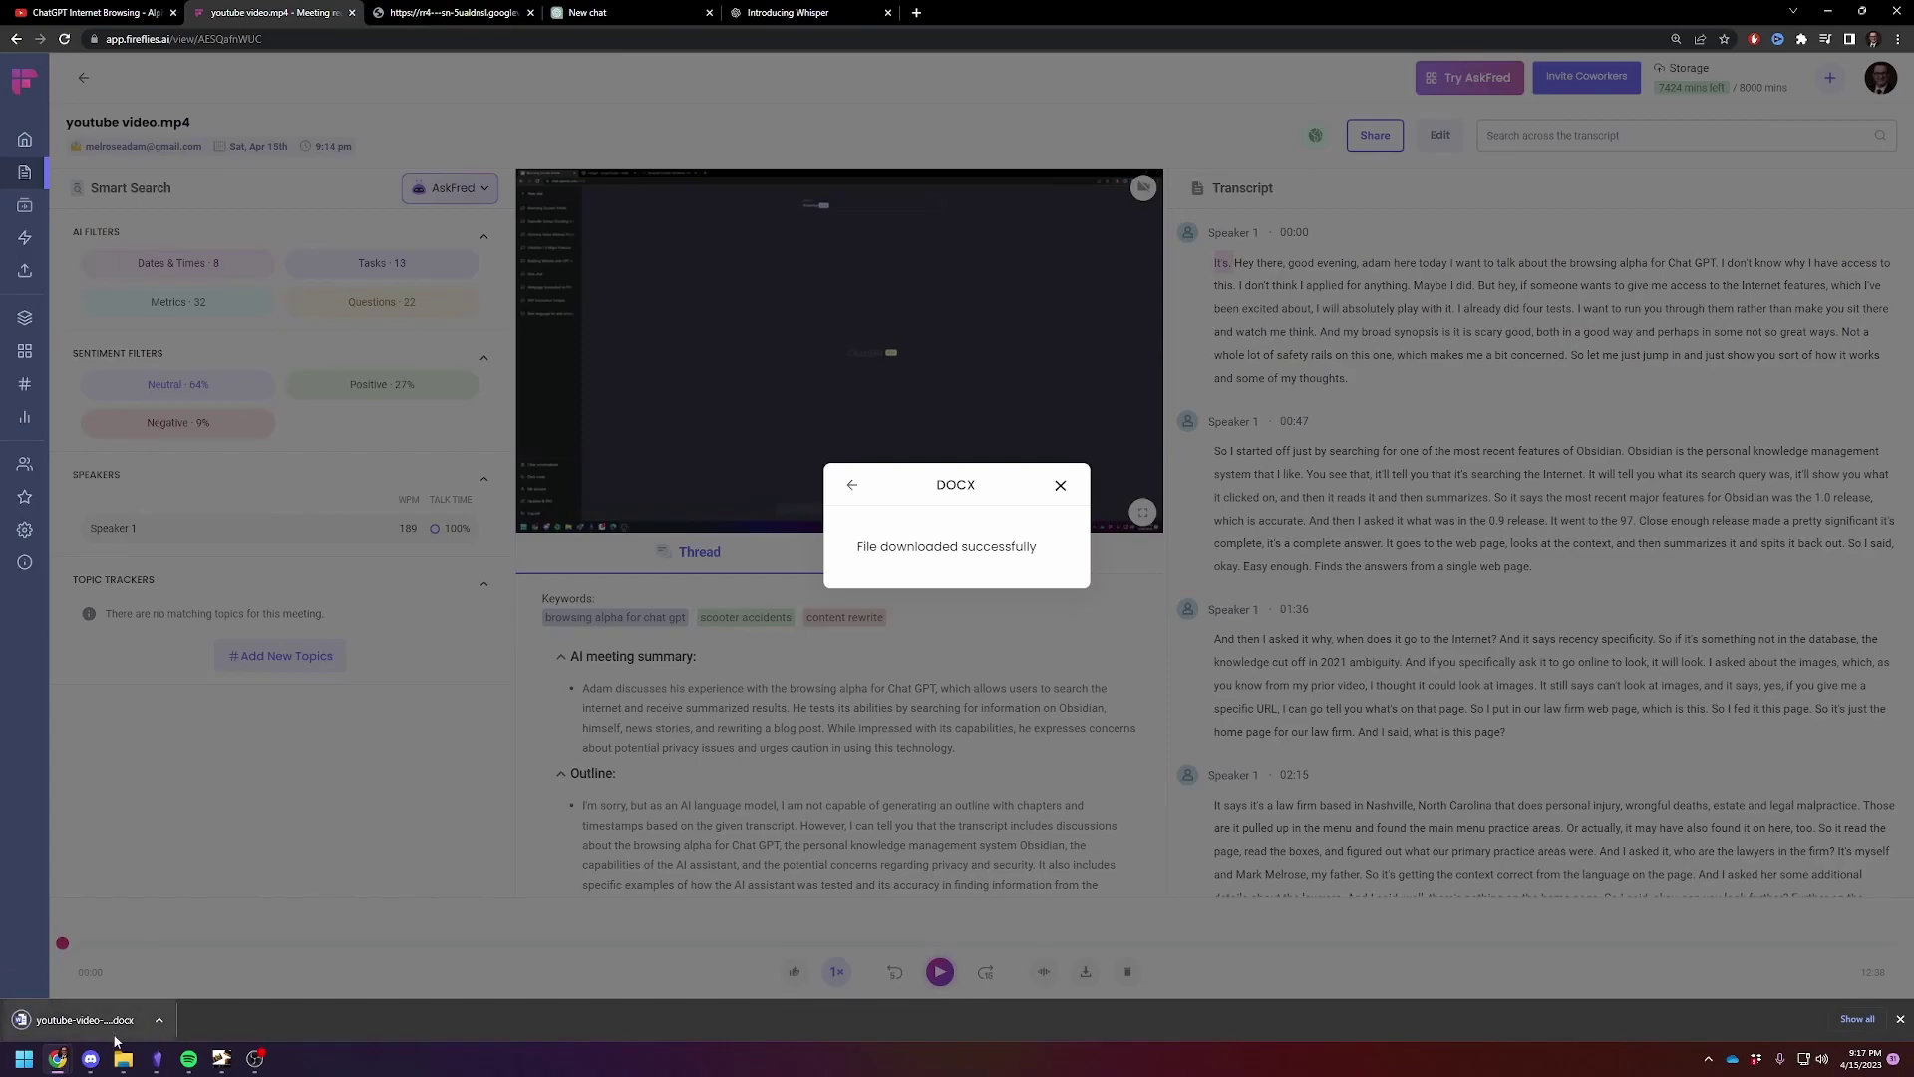
# Step: Open the 2118-word transcript in Word, select all its text, then return to the browser
pyautogui.click(60, 1019)
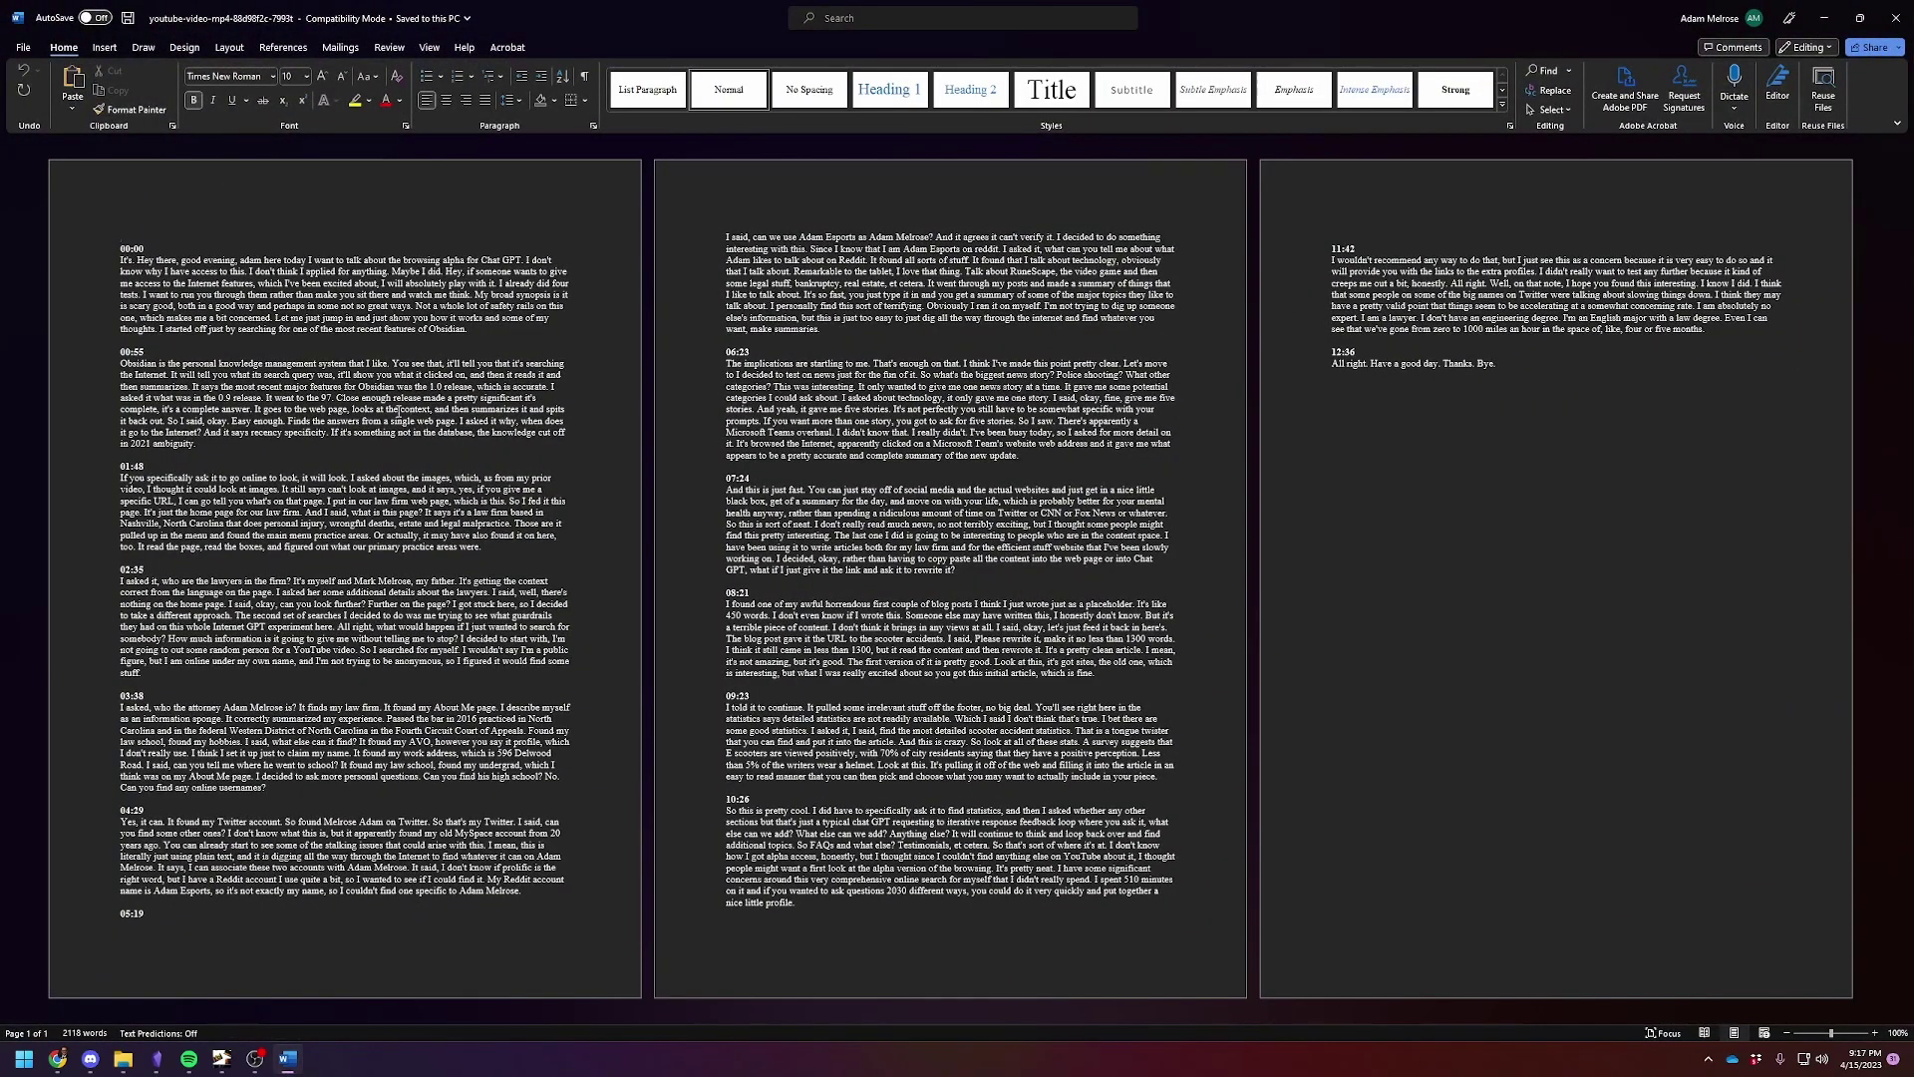
pyautogui.keyDown('ctrl'); pyautogui.scroll(2, 395, 411); pyautogui.keyUp('ctrl')
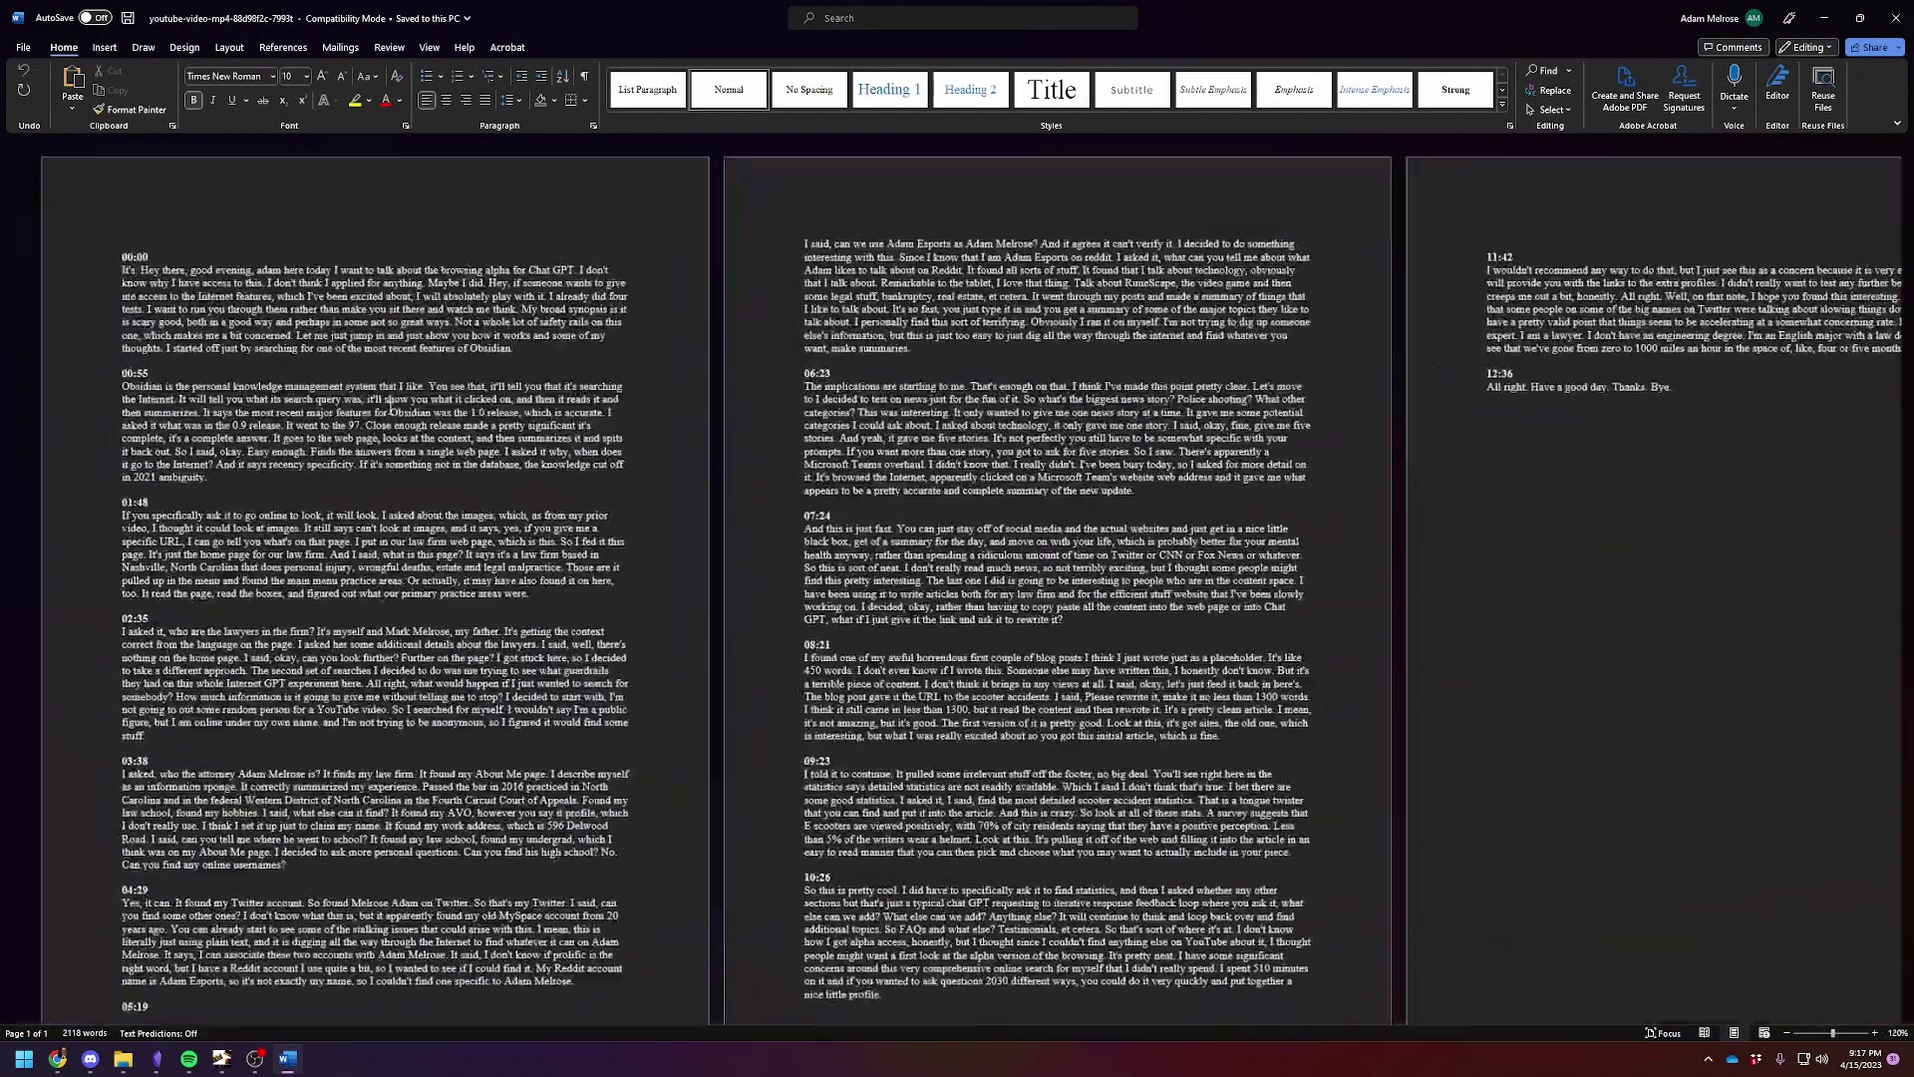
pyautogui.keyDown('ctrl'); pyautogui.scroll(-1, 408, 420); pyautogui.keyUp('ctrl')
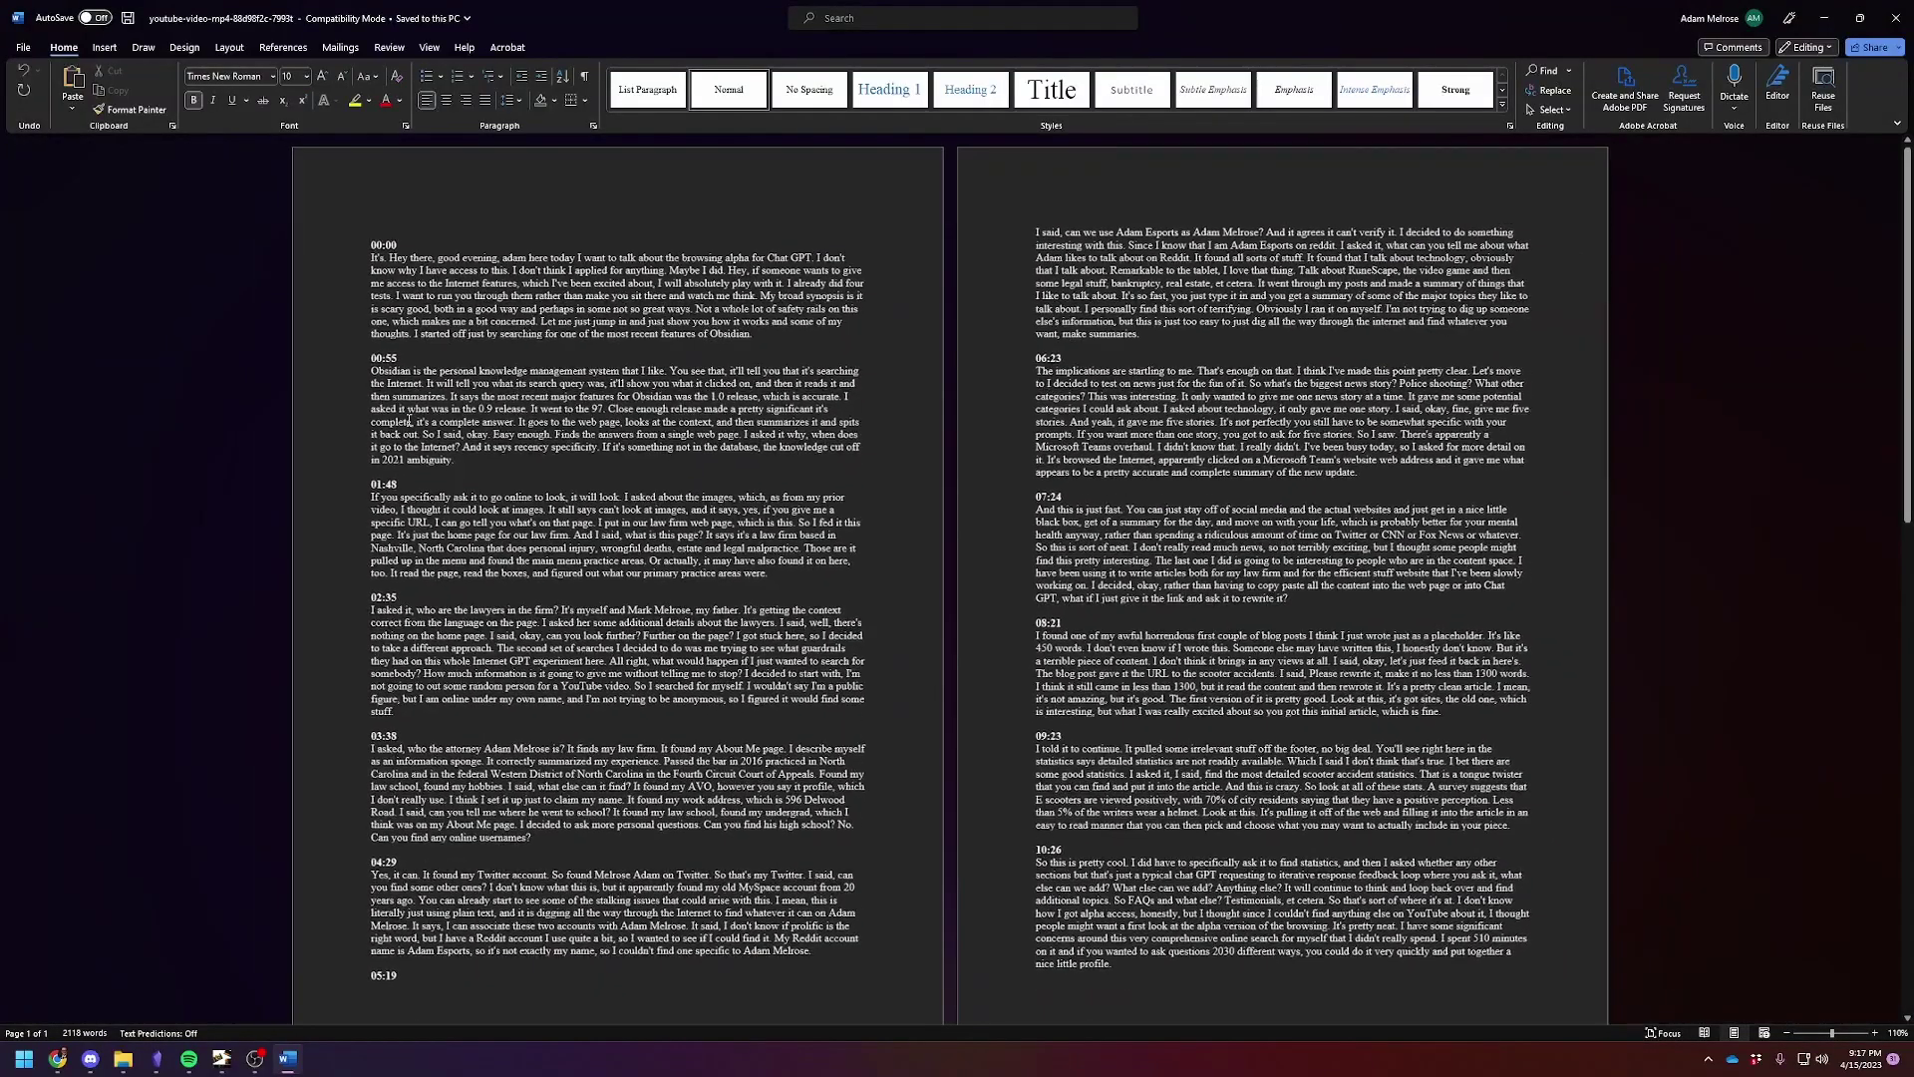
pyautogui.hotkey('ctrl', 'a')
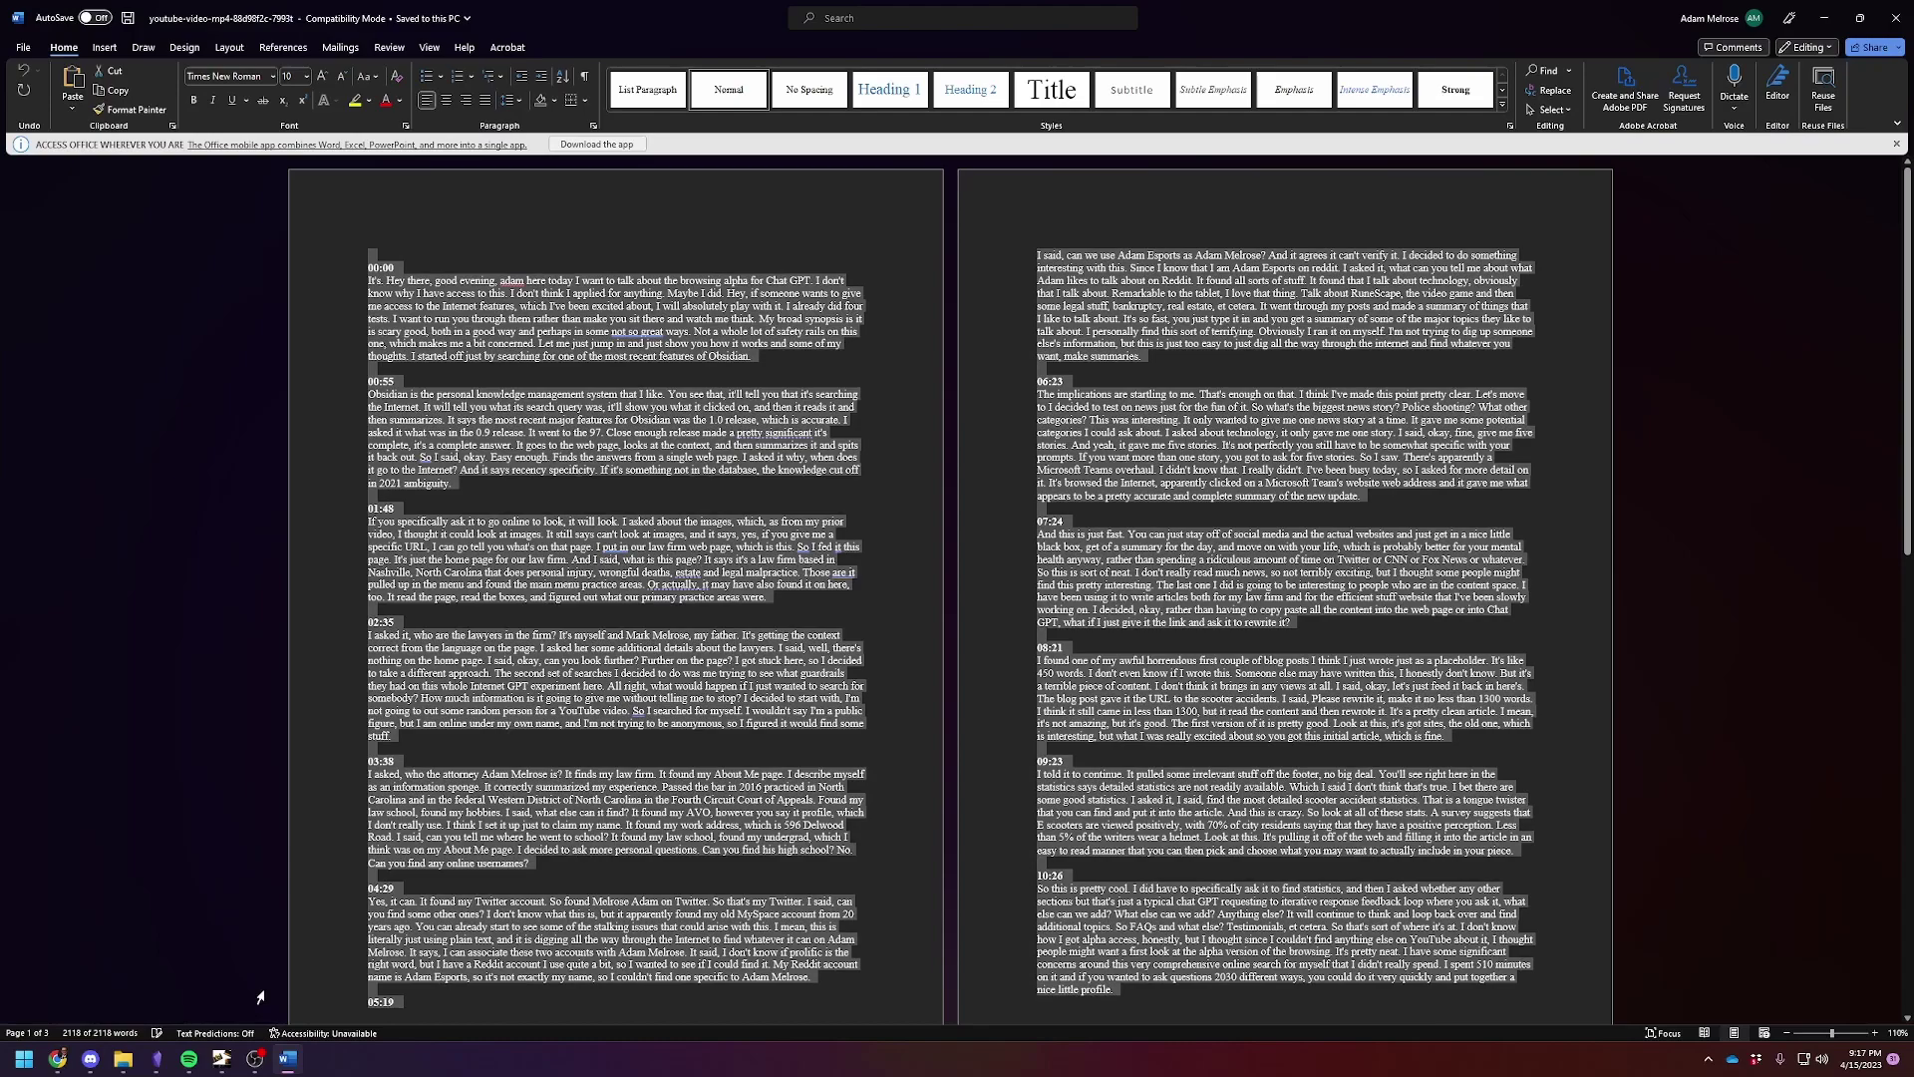
pyautogui.click(58, 1059)
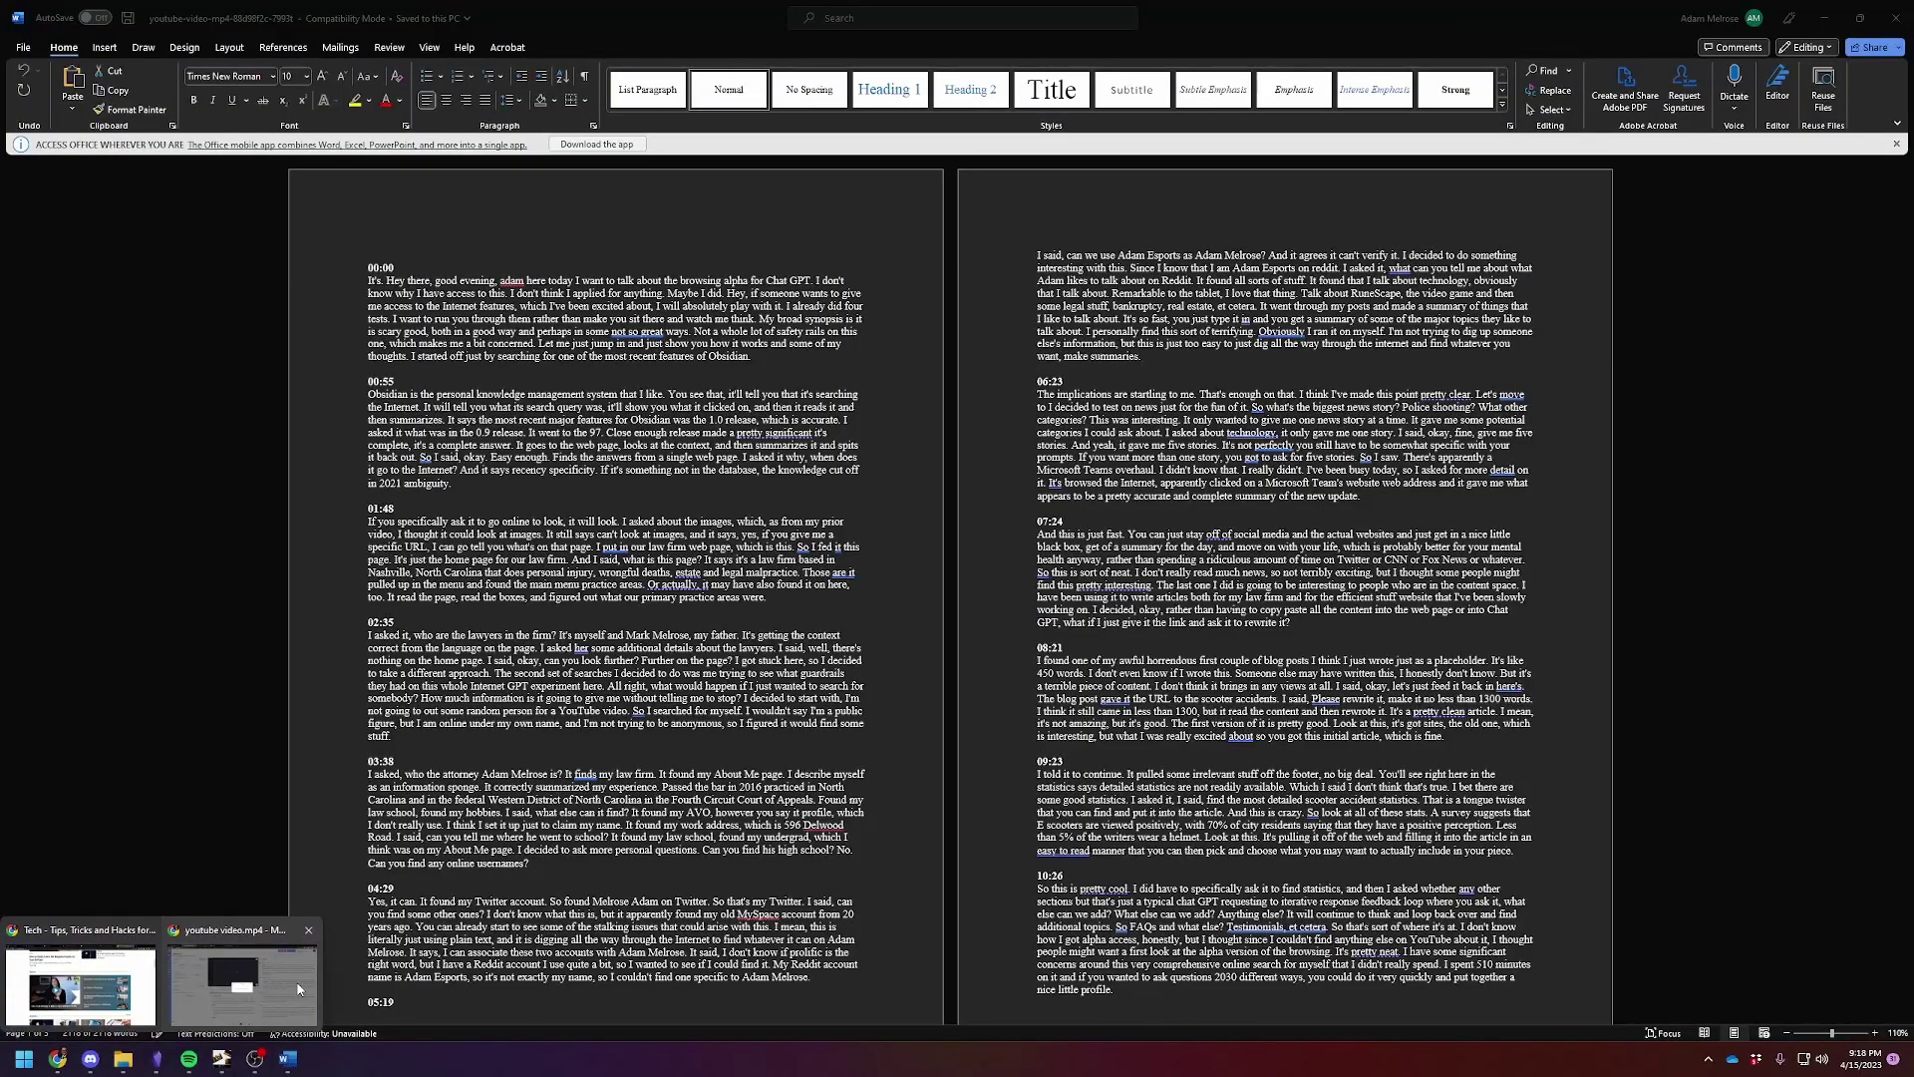
# Step: Replace the new GPT-4 chat's message text with the detailed-summary prompt and add a new line
pyautogui.click(297, 987)
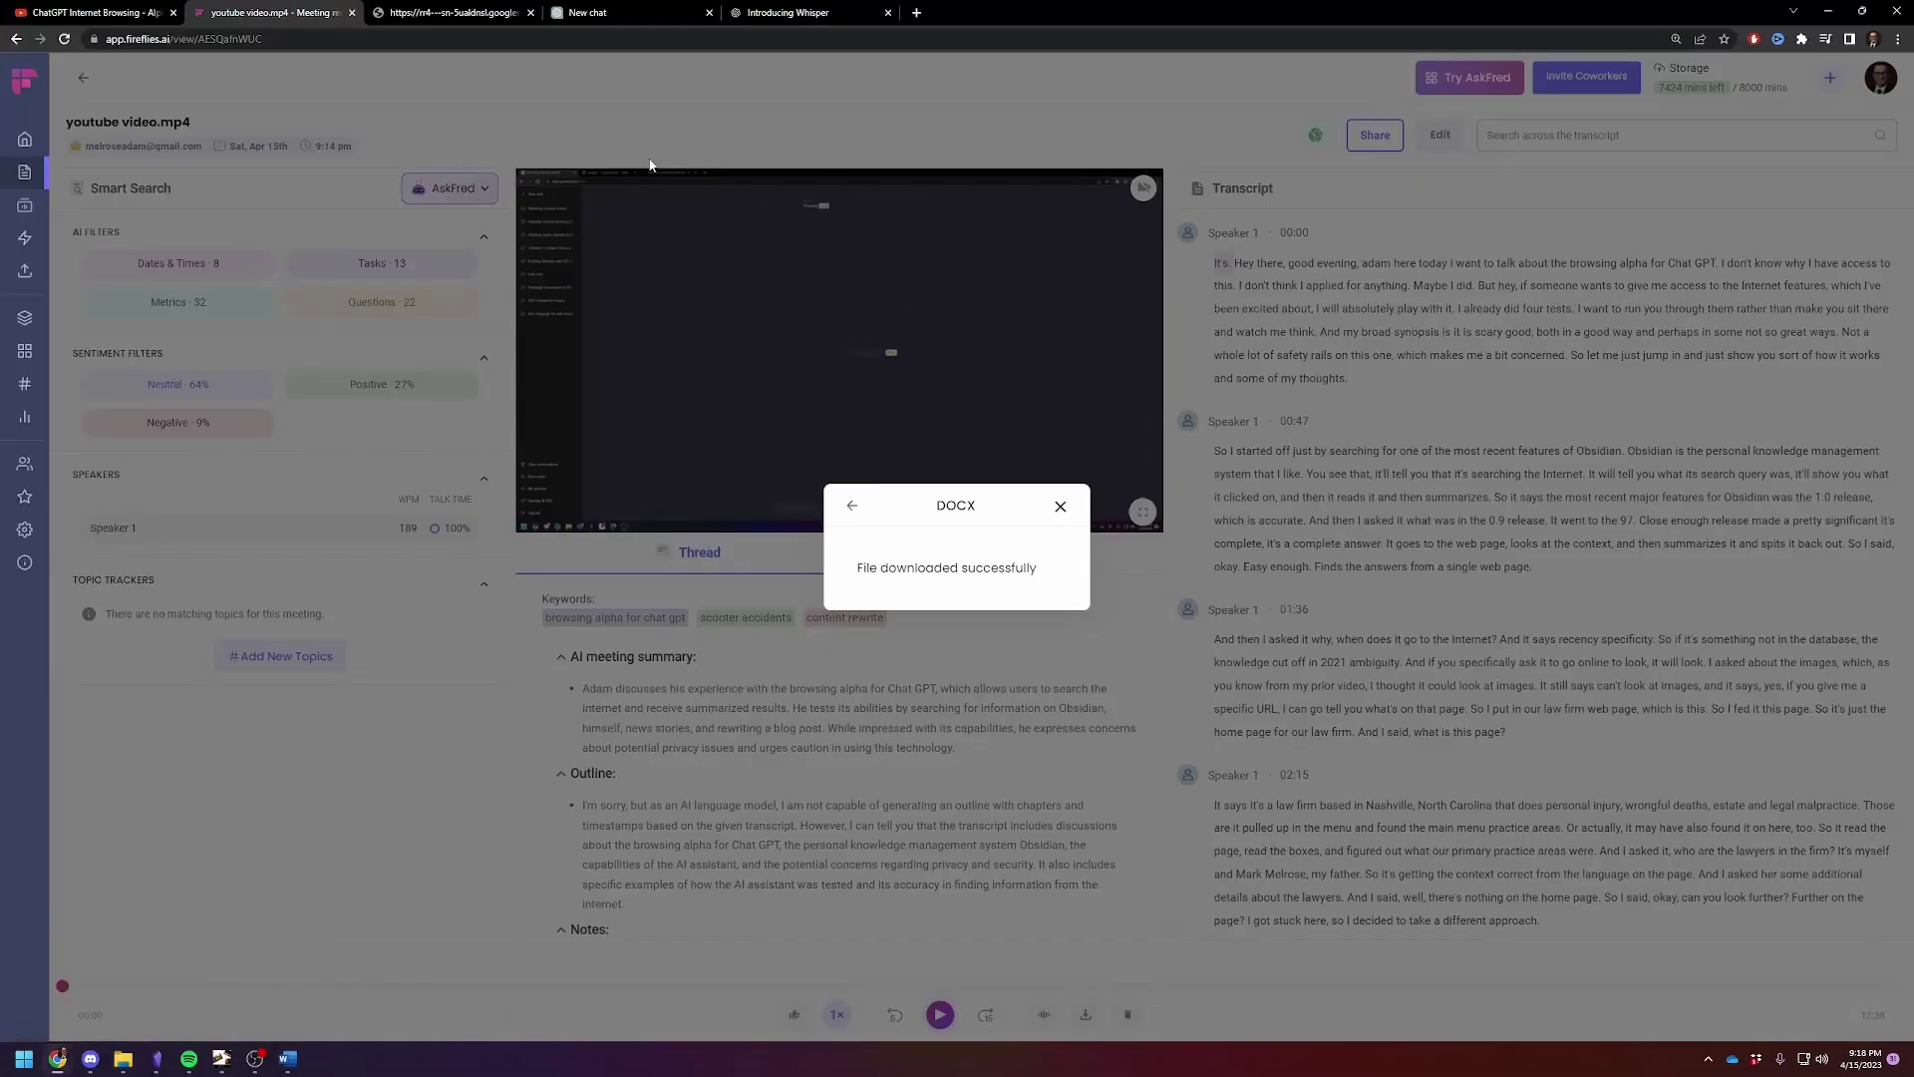
pyautogui.hotkey('ctrl', 'Tab')
pyautogui.hotkey('ctrl', 'Tab')
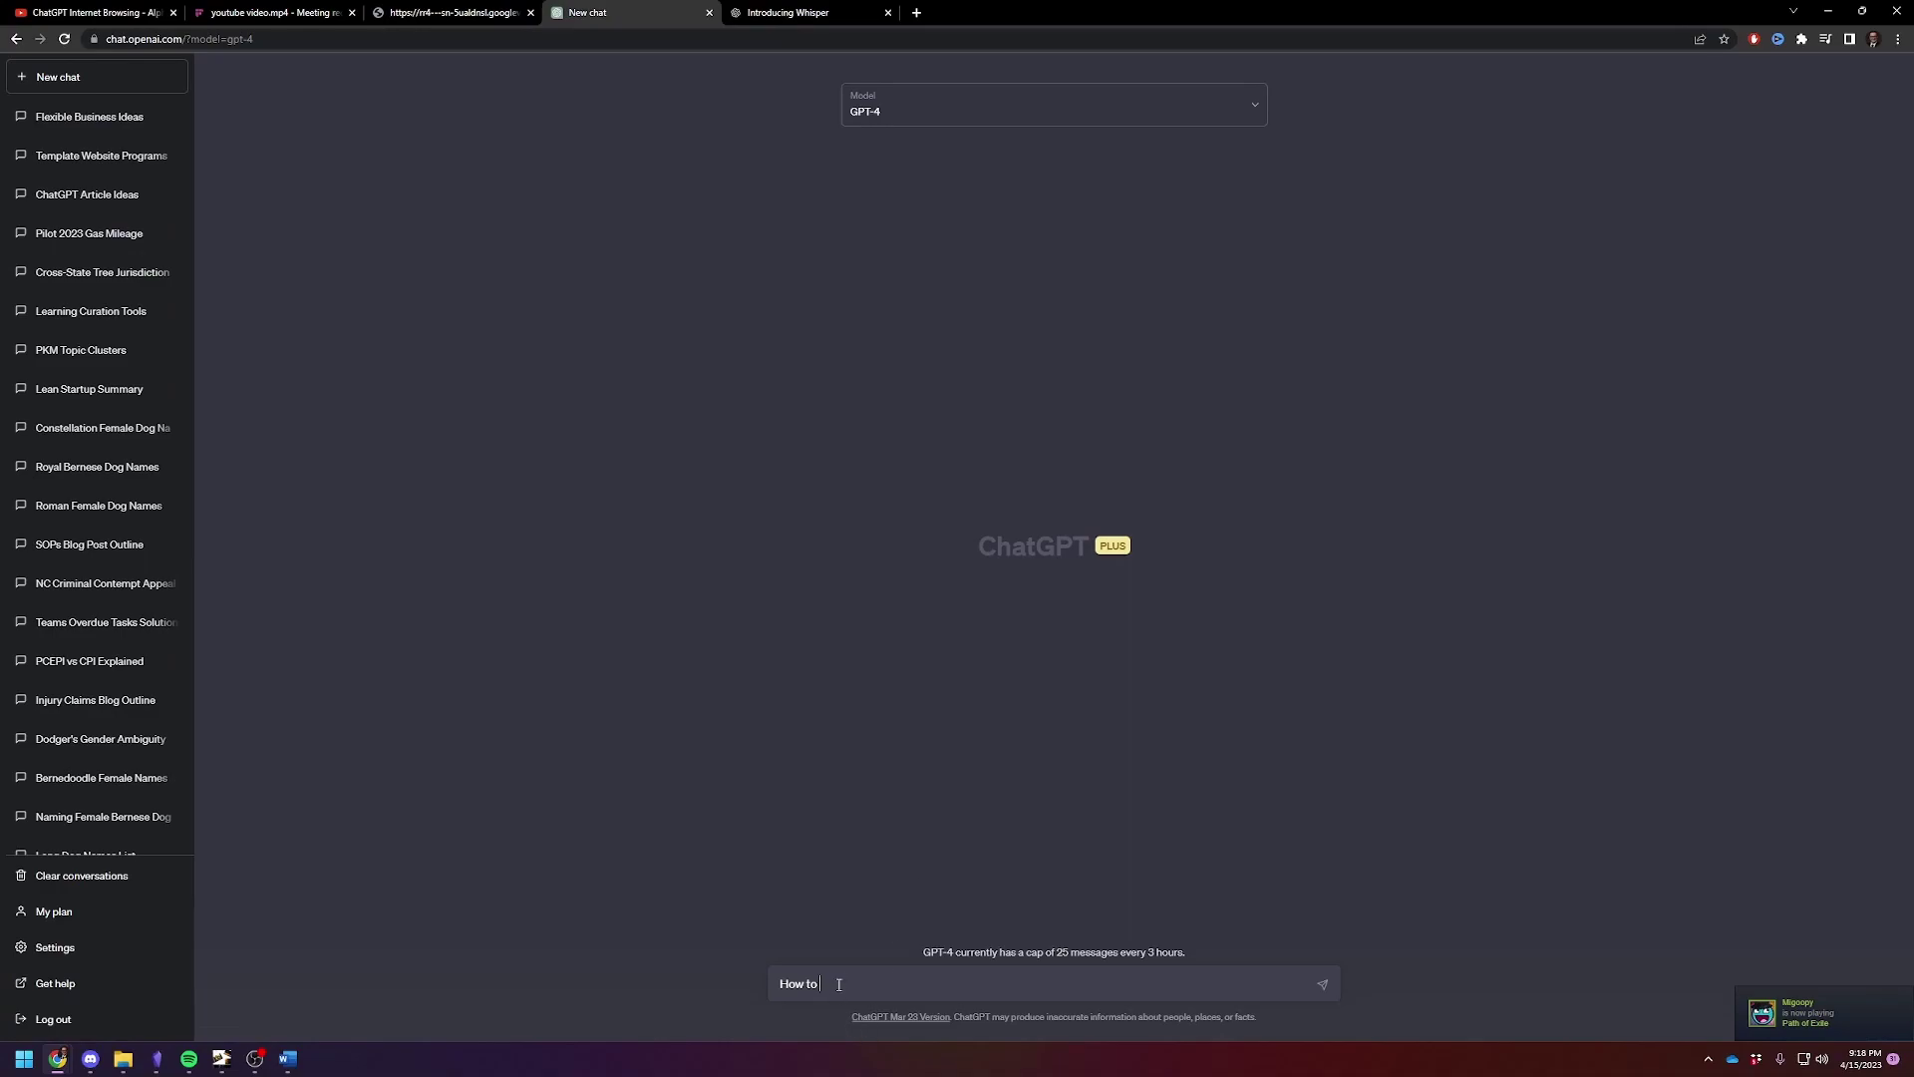
pyautogui.click(157, 1058)
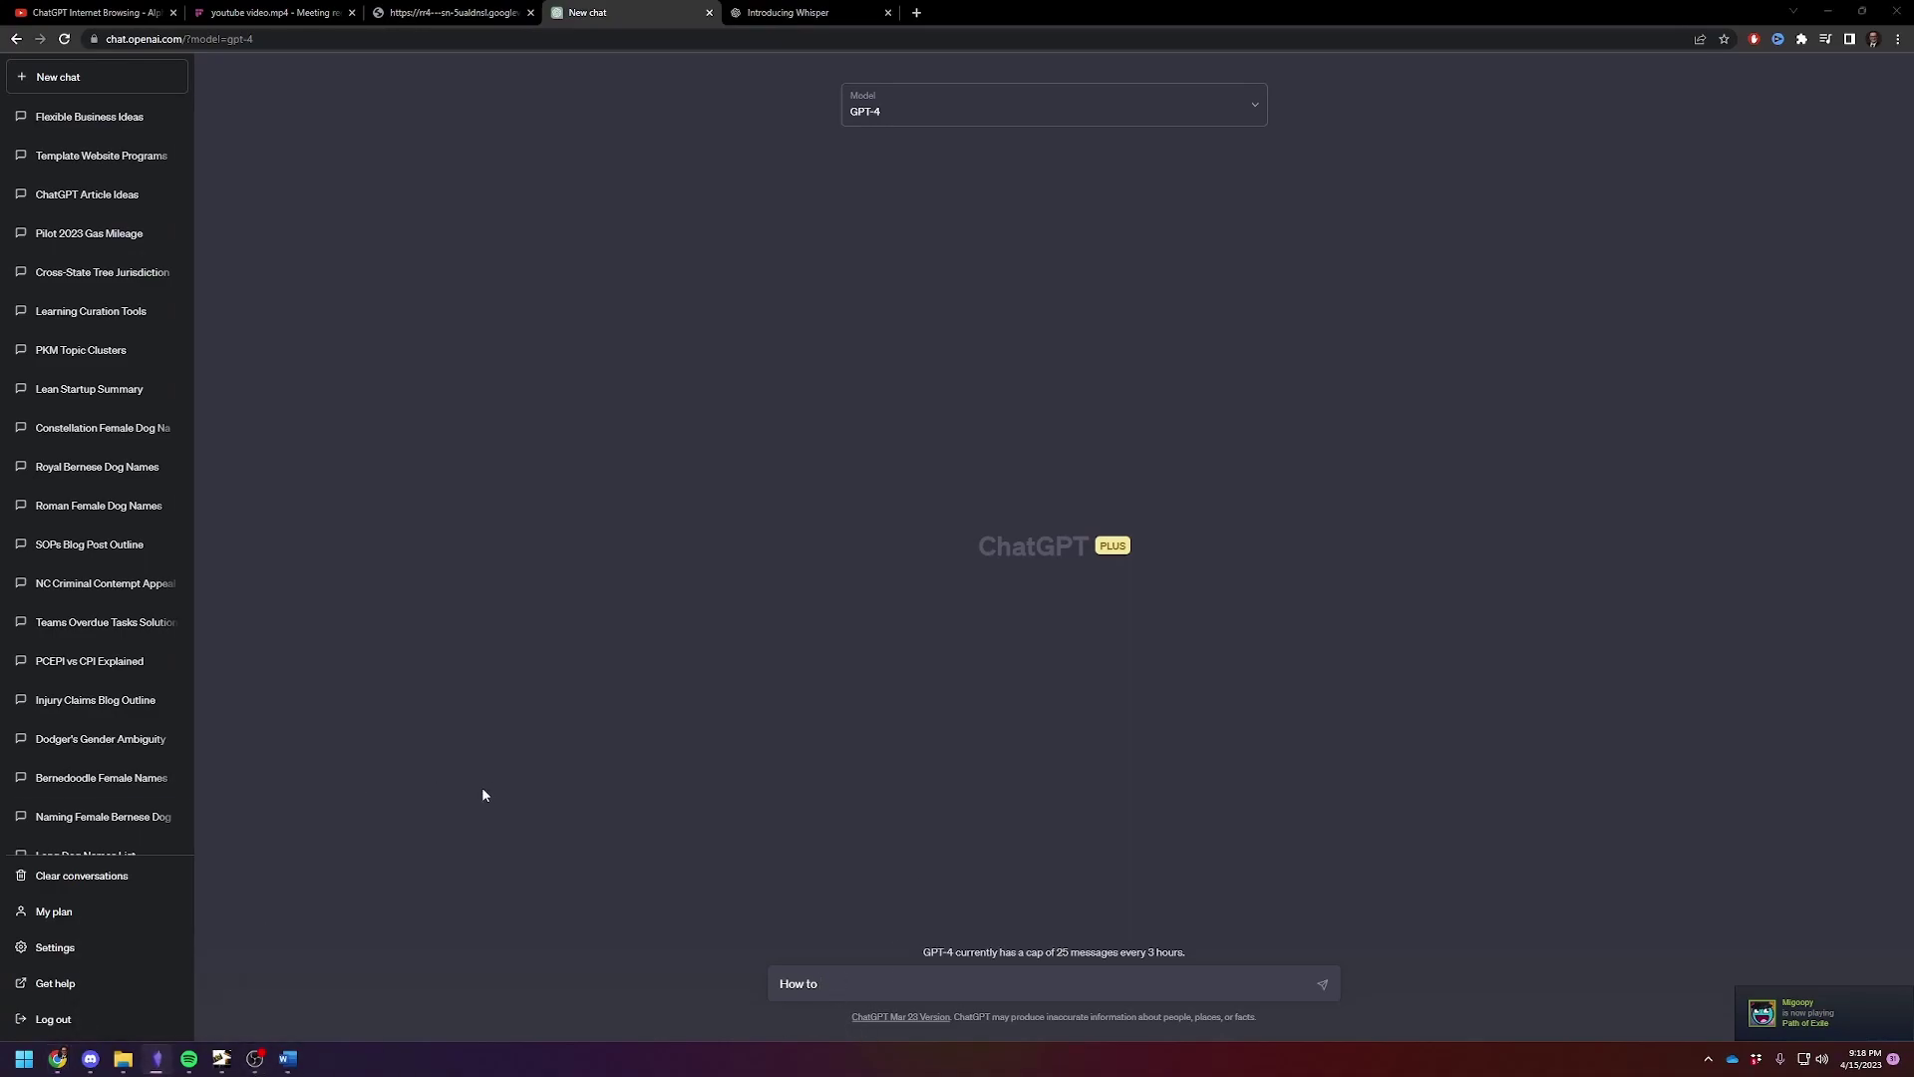
pyautogui.click(882, 989)
pyautogui.hotkey('ctrl', 'a')
pyautogui.write('Summarize the following transcript of a YouTube video.  Include all key points, and make it detailed. This will be used to refresh our memory about the video at a later date.')
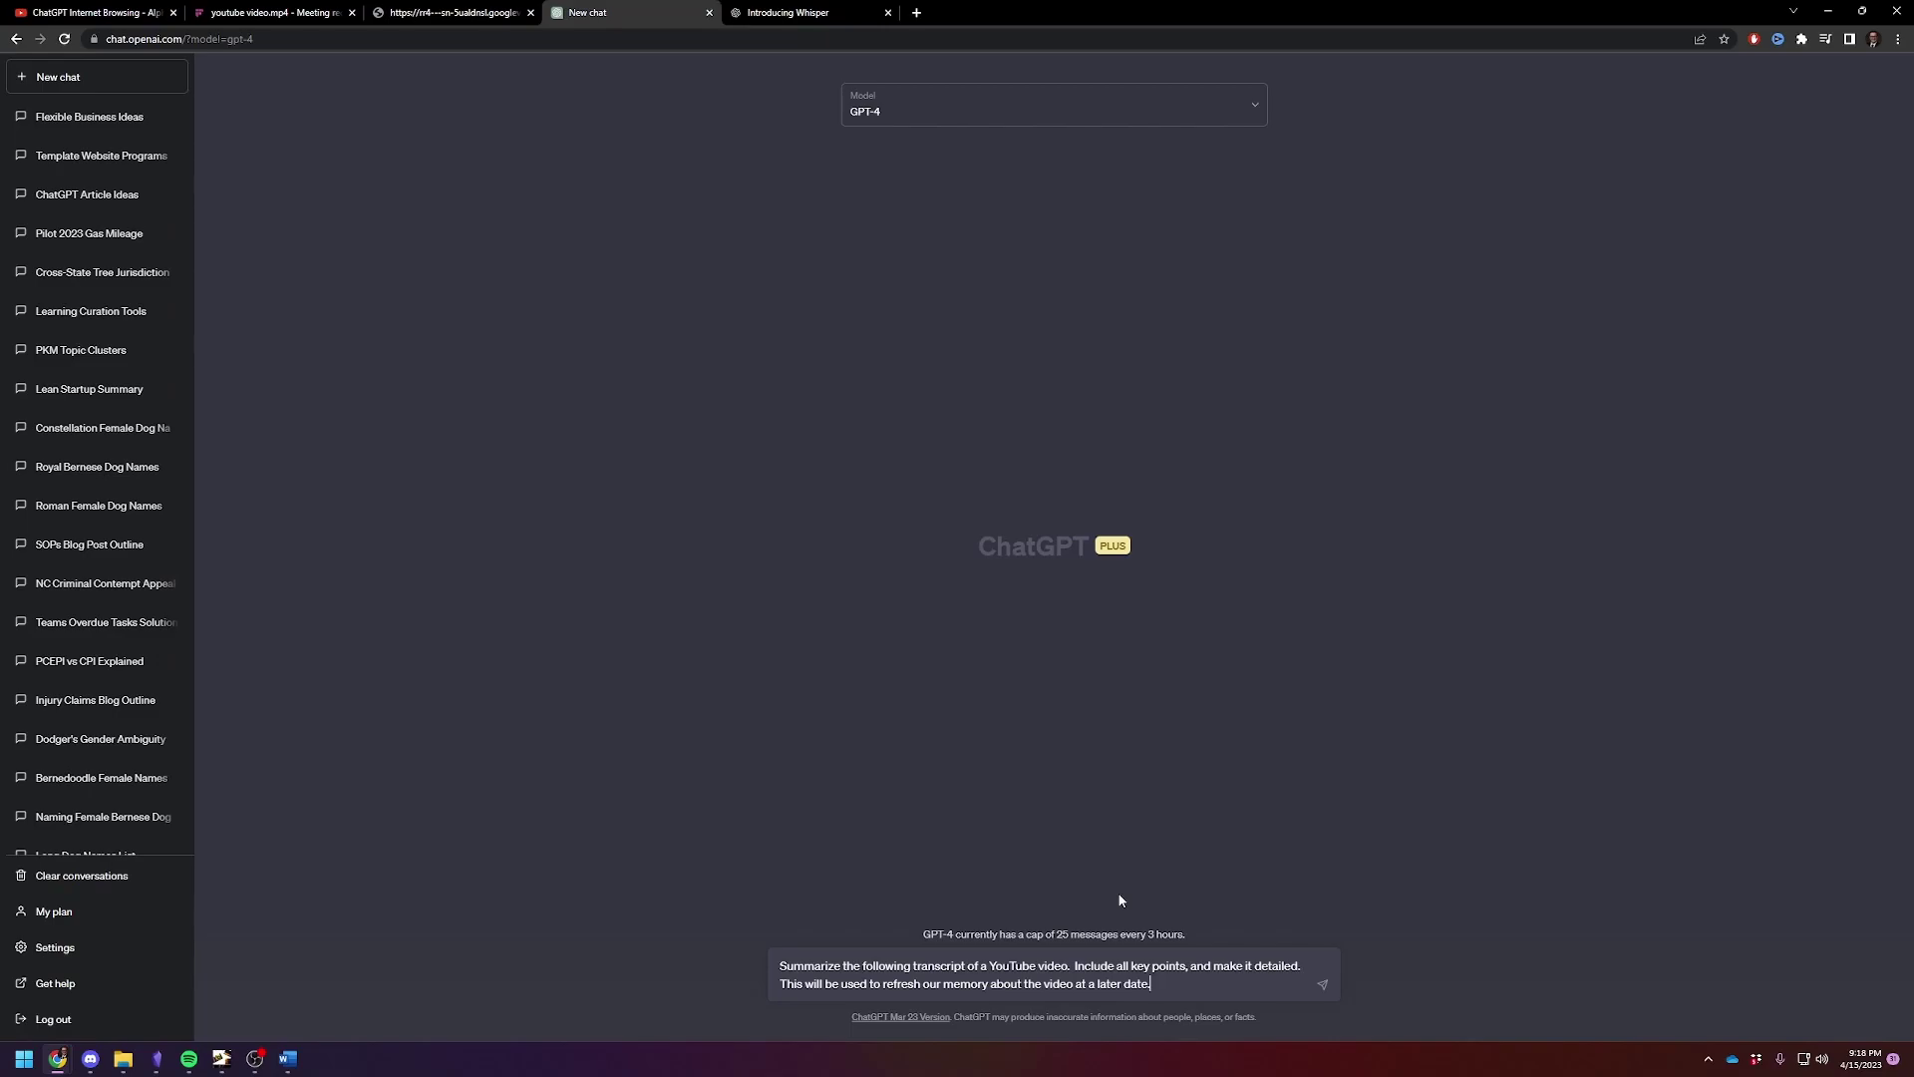
pyautogui.hotkey('shift', 'Return')
pyautogui.hotkey('shift', 'Return')
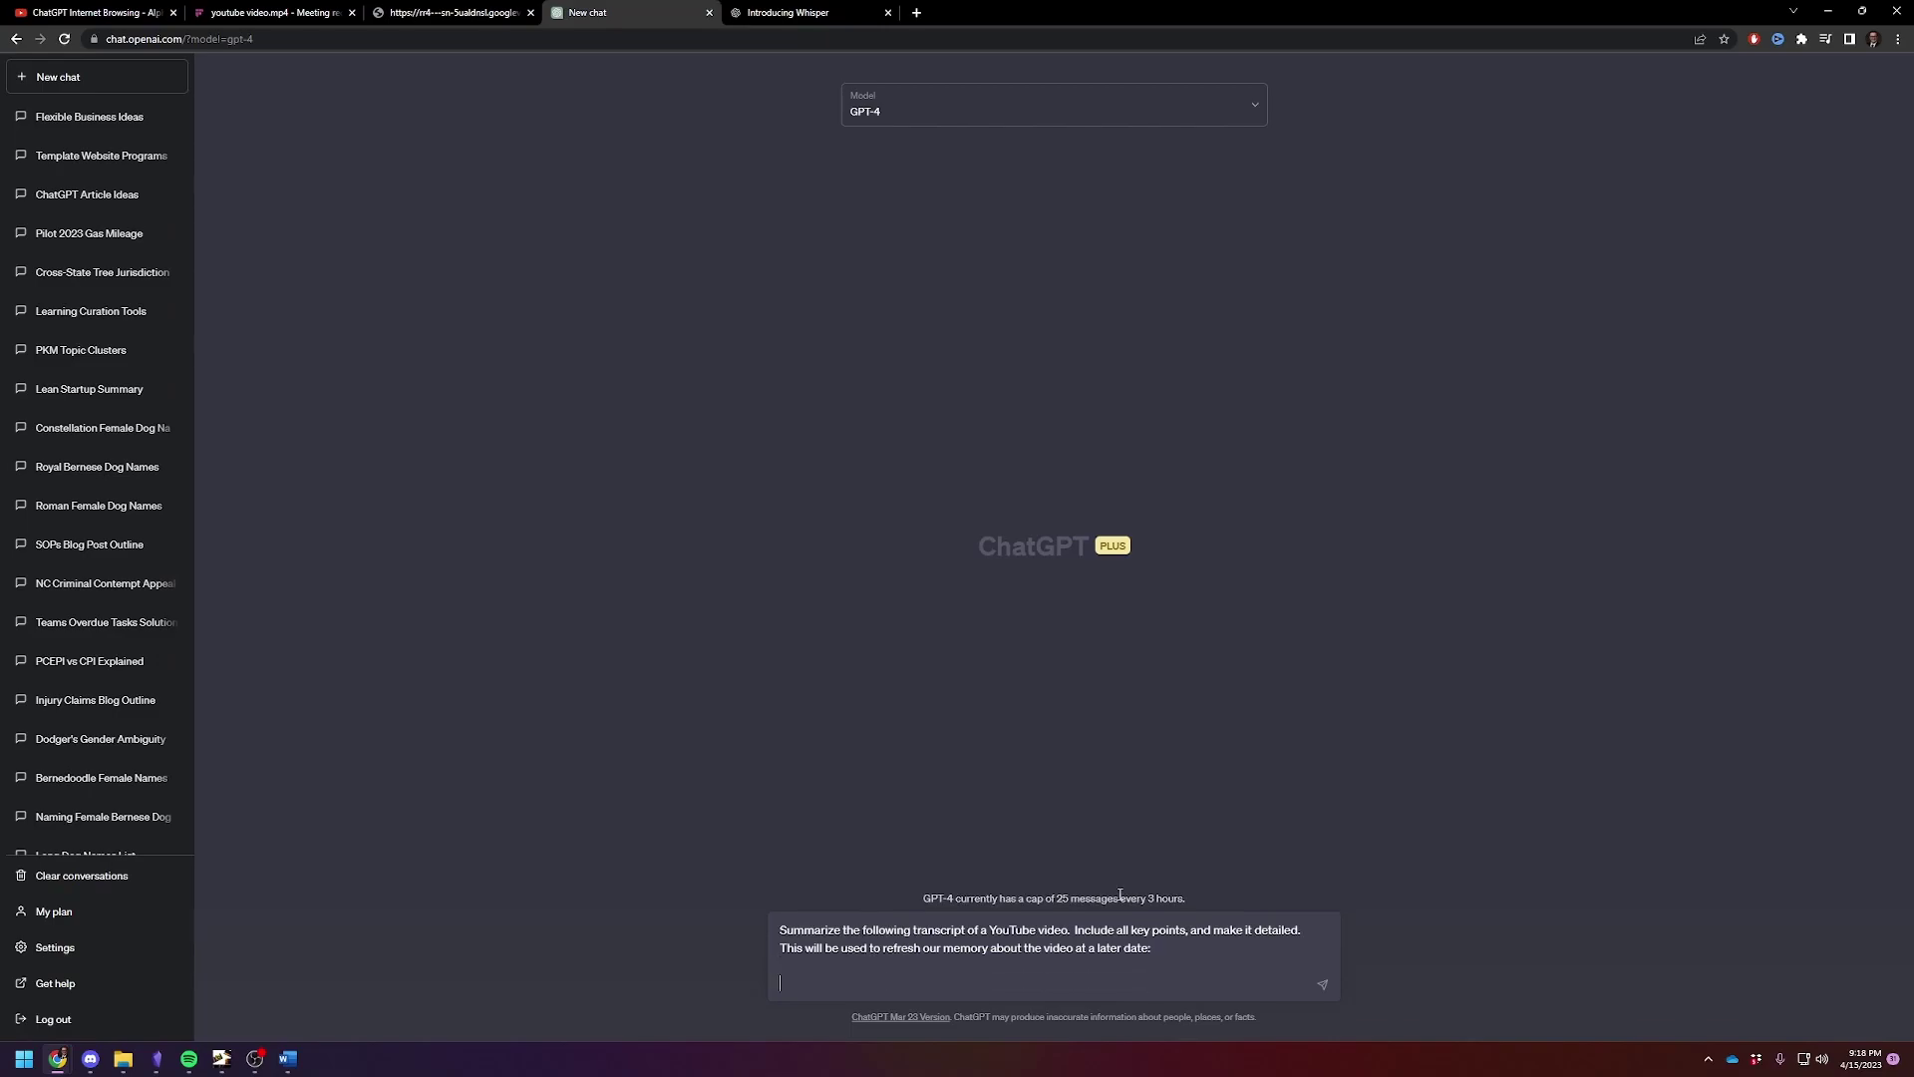
# Step: Paste the full timestamped transcript from Word below the prompt
pyautogui.click(287, 1058)
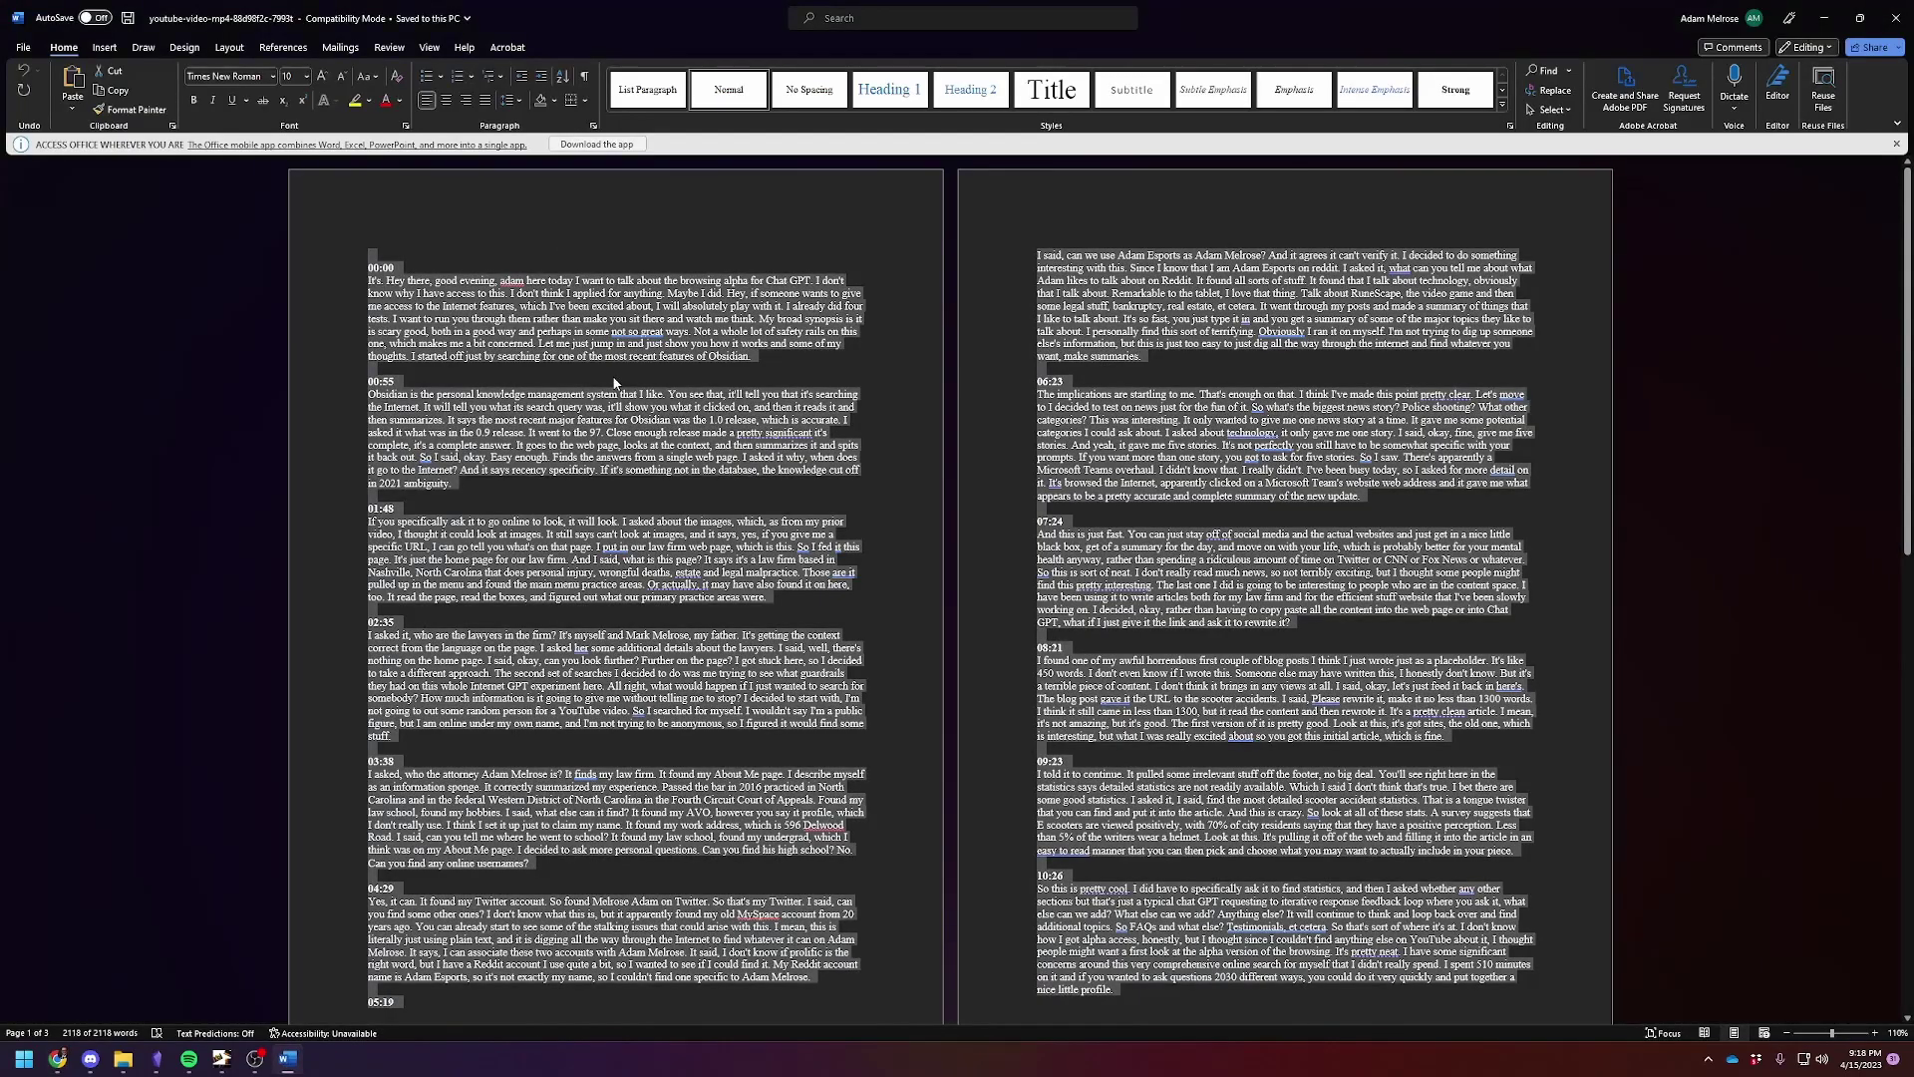
pyautogui.click(1825, 16)
pyautogui.hotkey('ctrl', 'v')
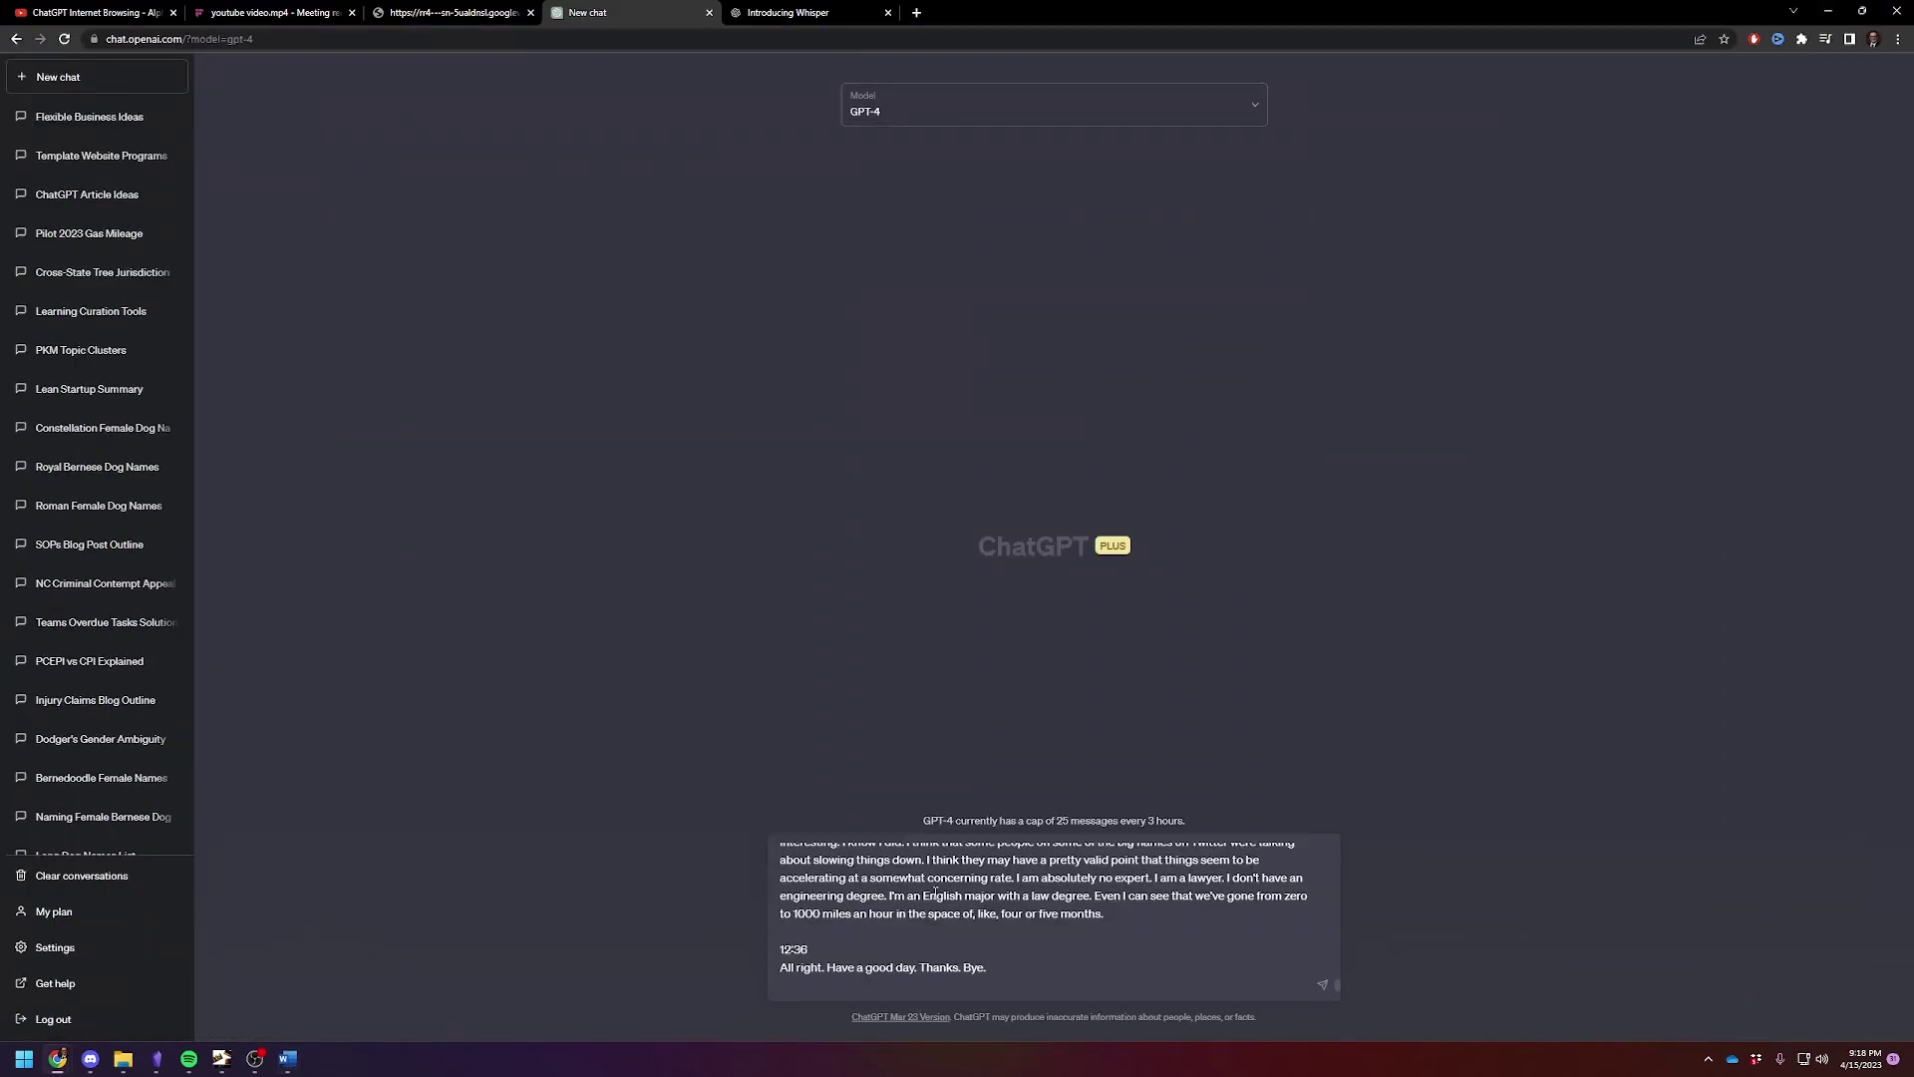
# Step: Send the prompt and transcript to GPT-4 and wait for its four-test summary
pyautogui.press('Return')
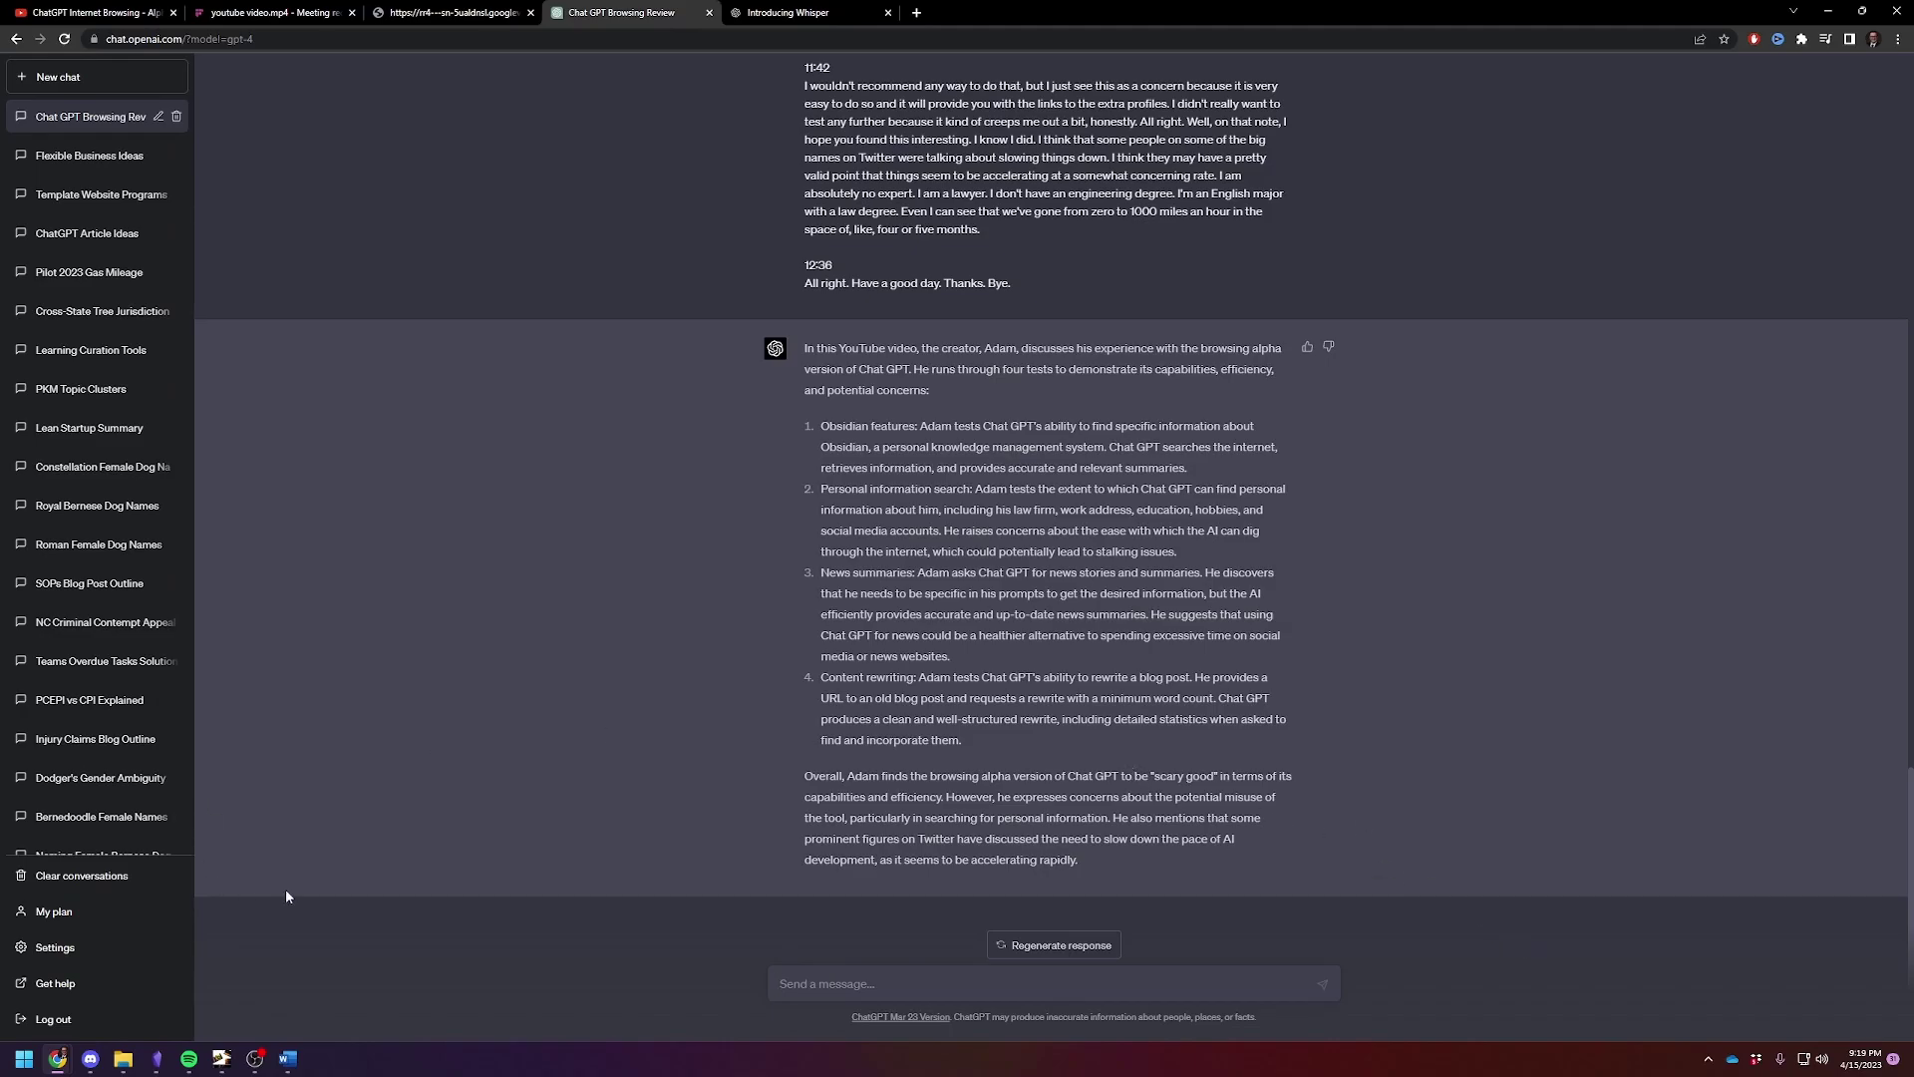
# Step: Scroll through the chat from prompt to summary, then switch to the YouTube video
pyautogui.scroll(20, 1066, 773)
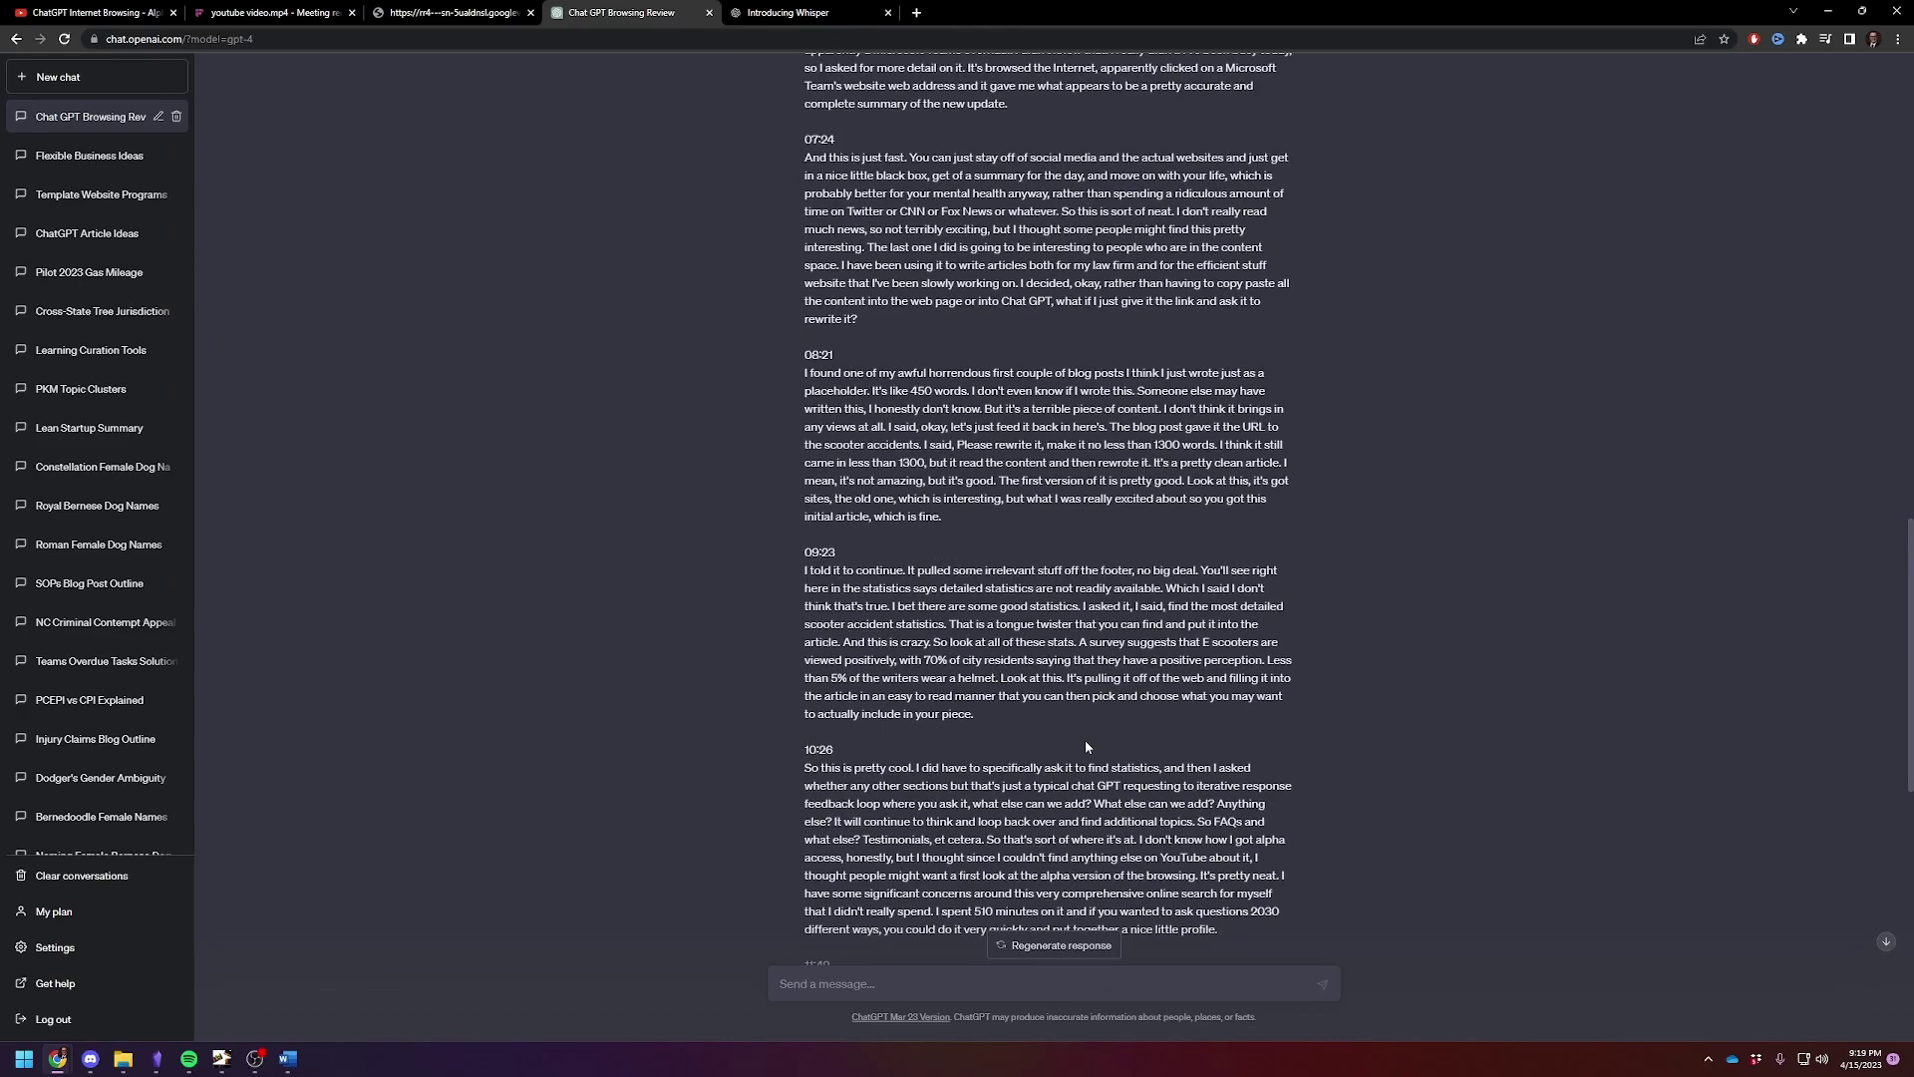
pyautogui.scroll(5, 1085, 741)
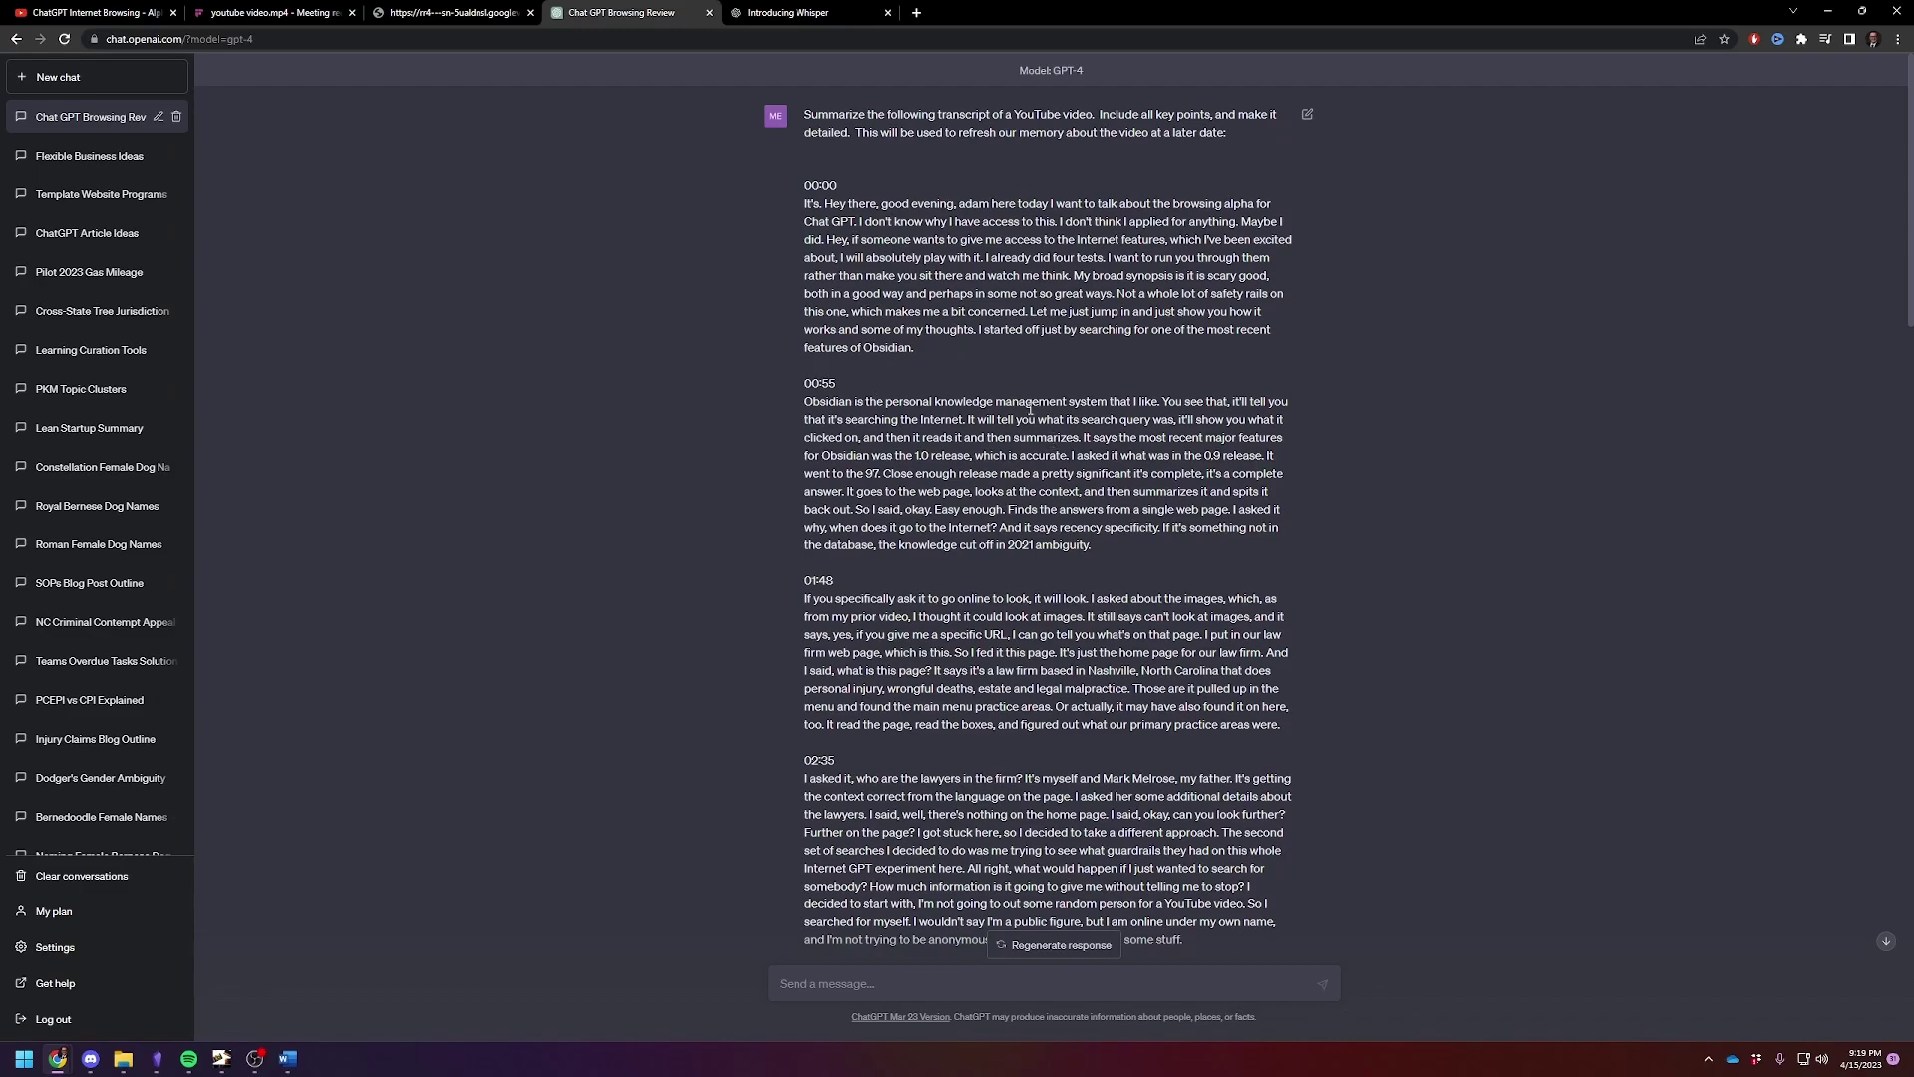
pyautogui.scroll(-20, 1050, 437)
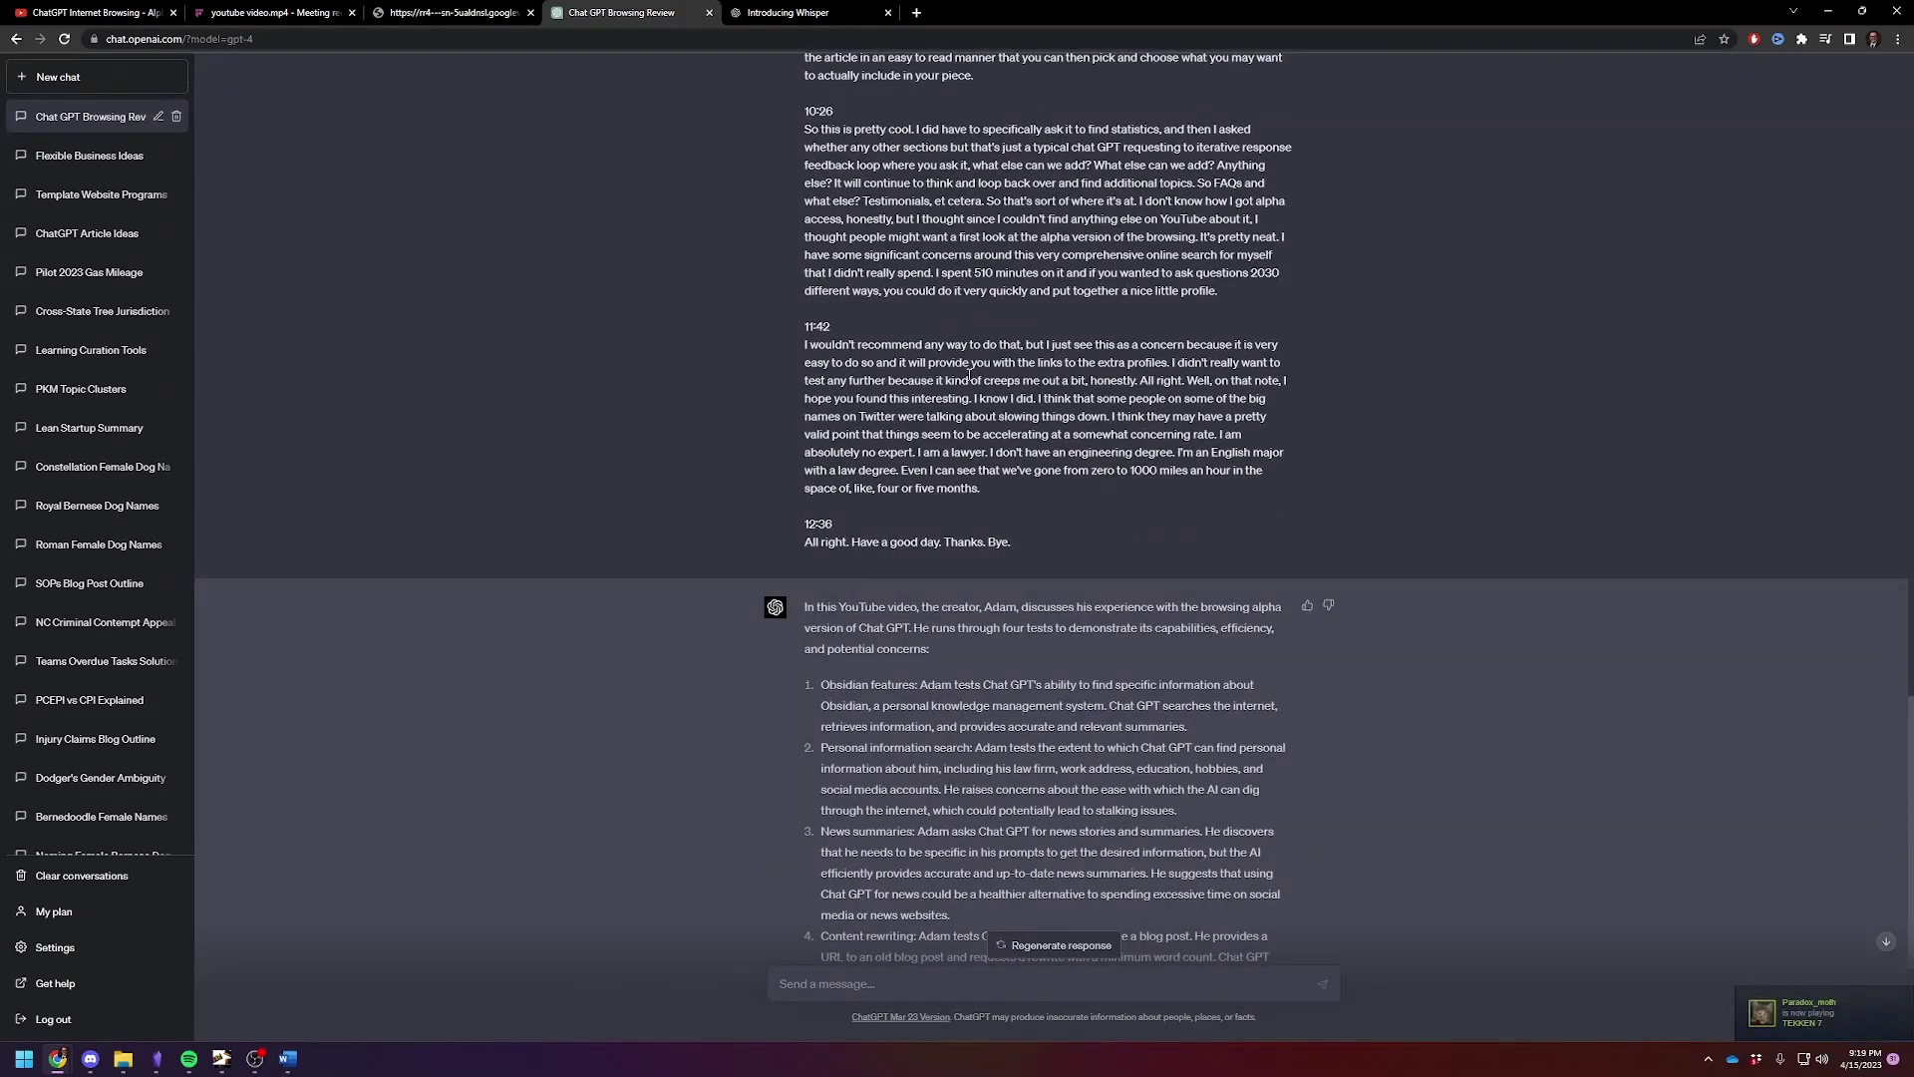
pyautogui.scroll(-3, 970, 374)
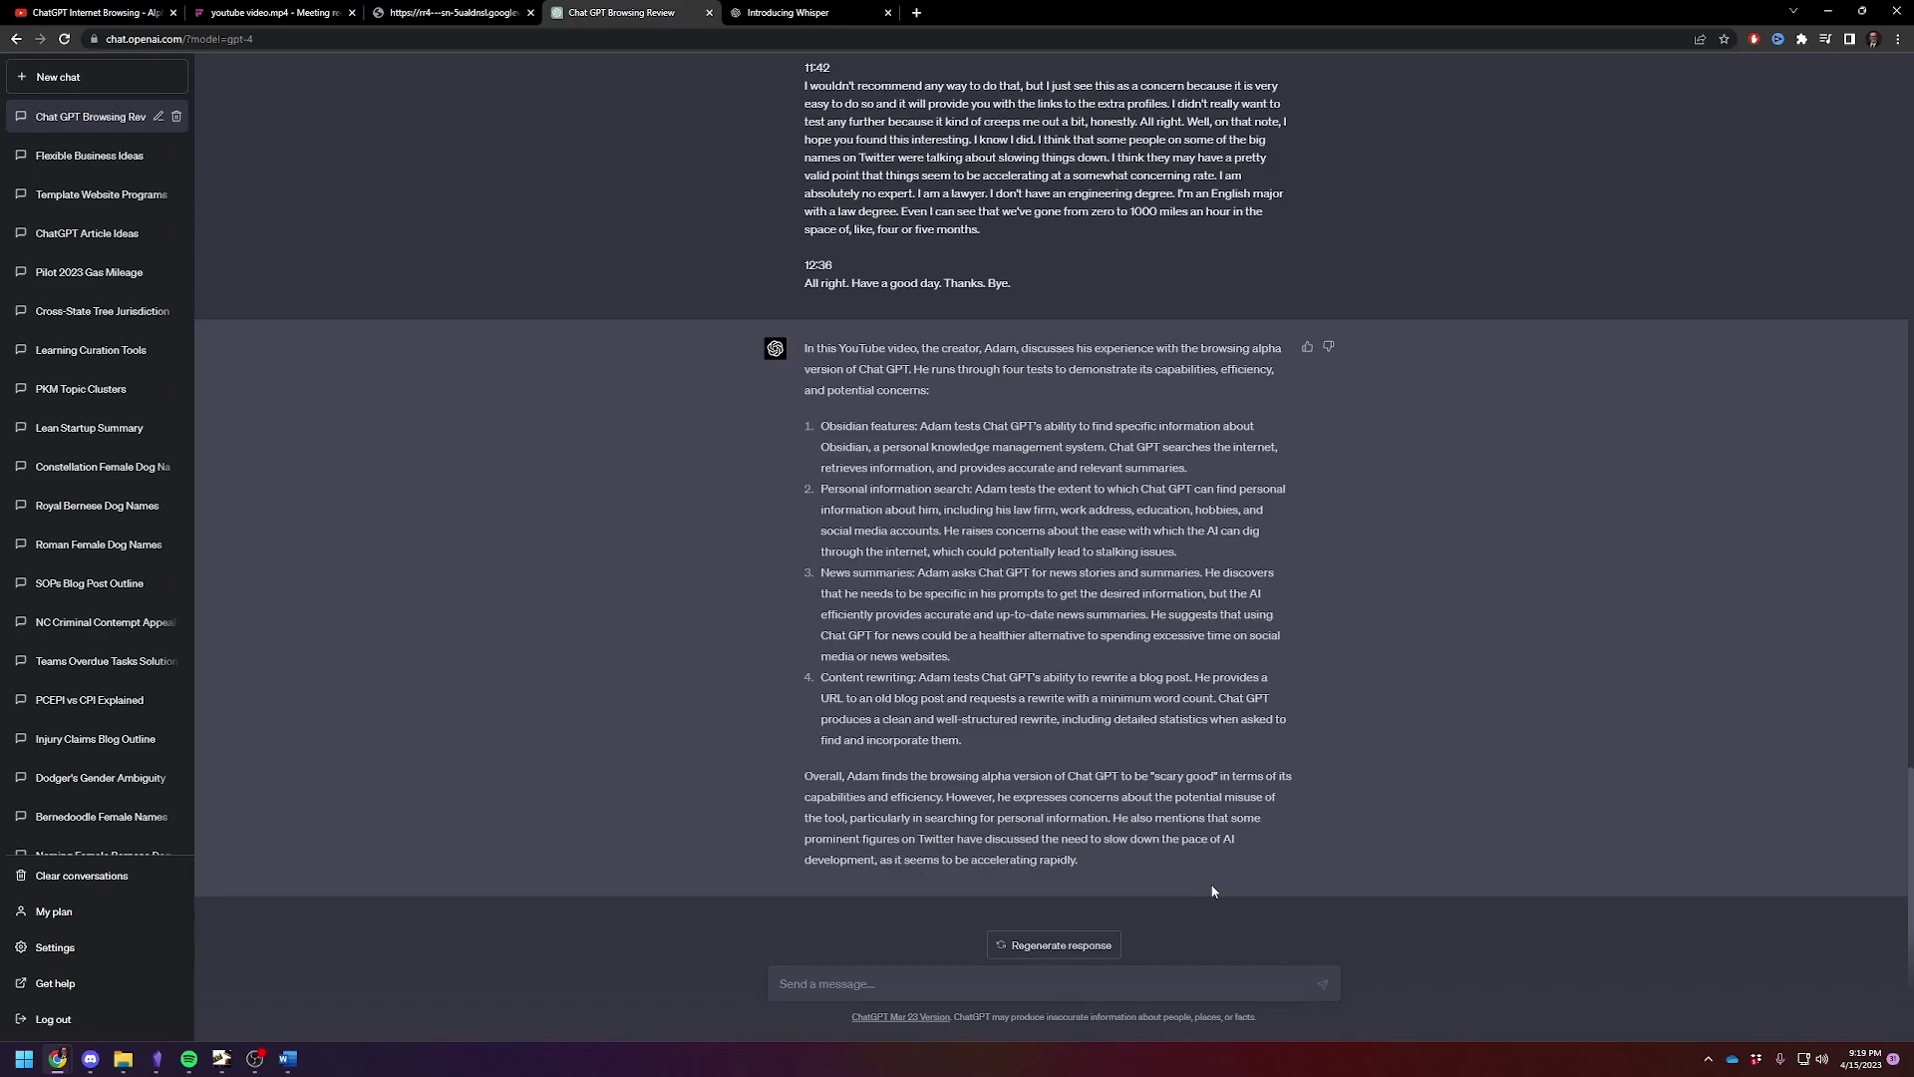
pyautogui.click(90, 12)
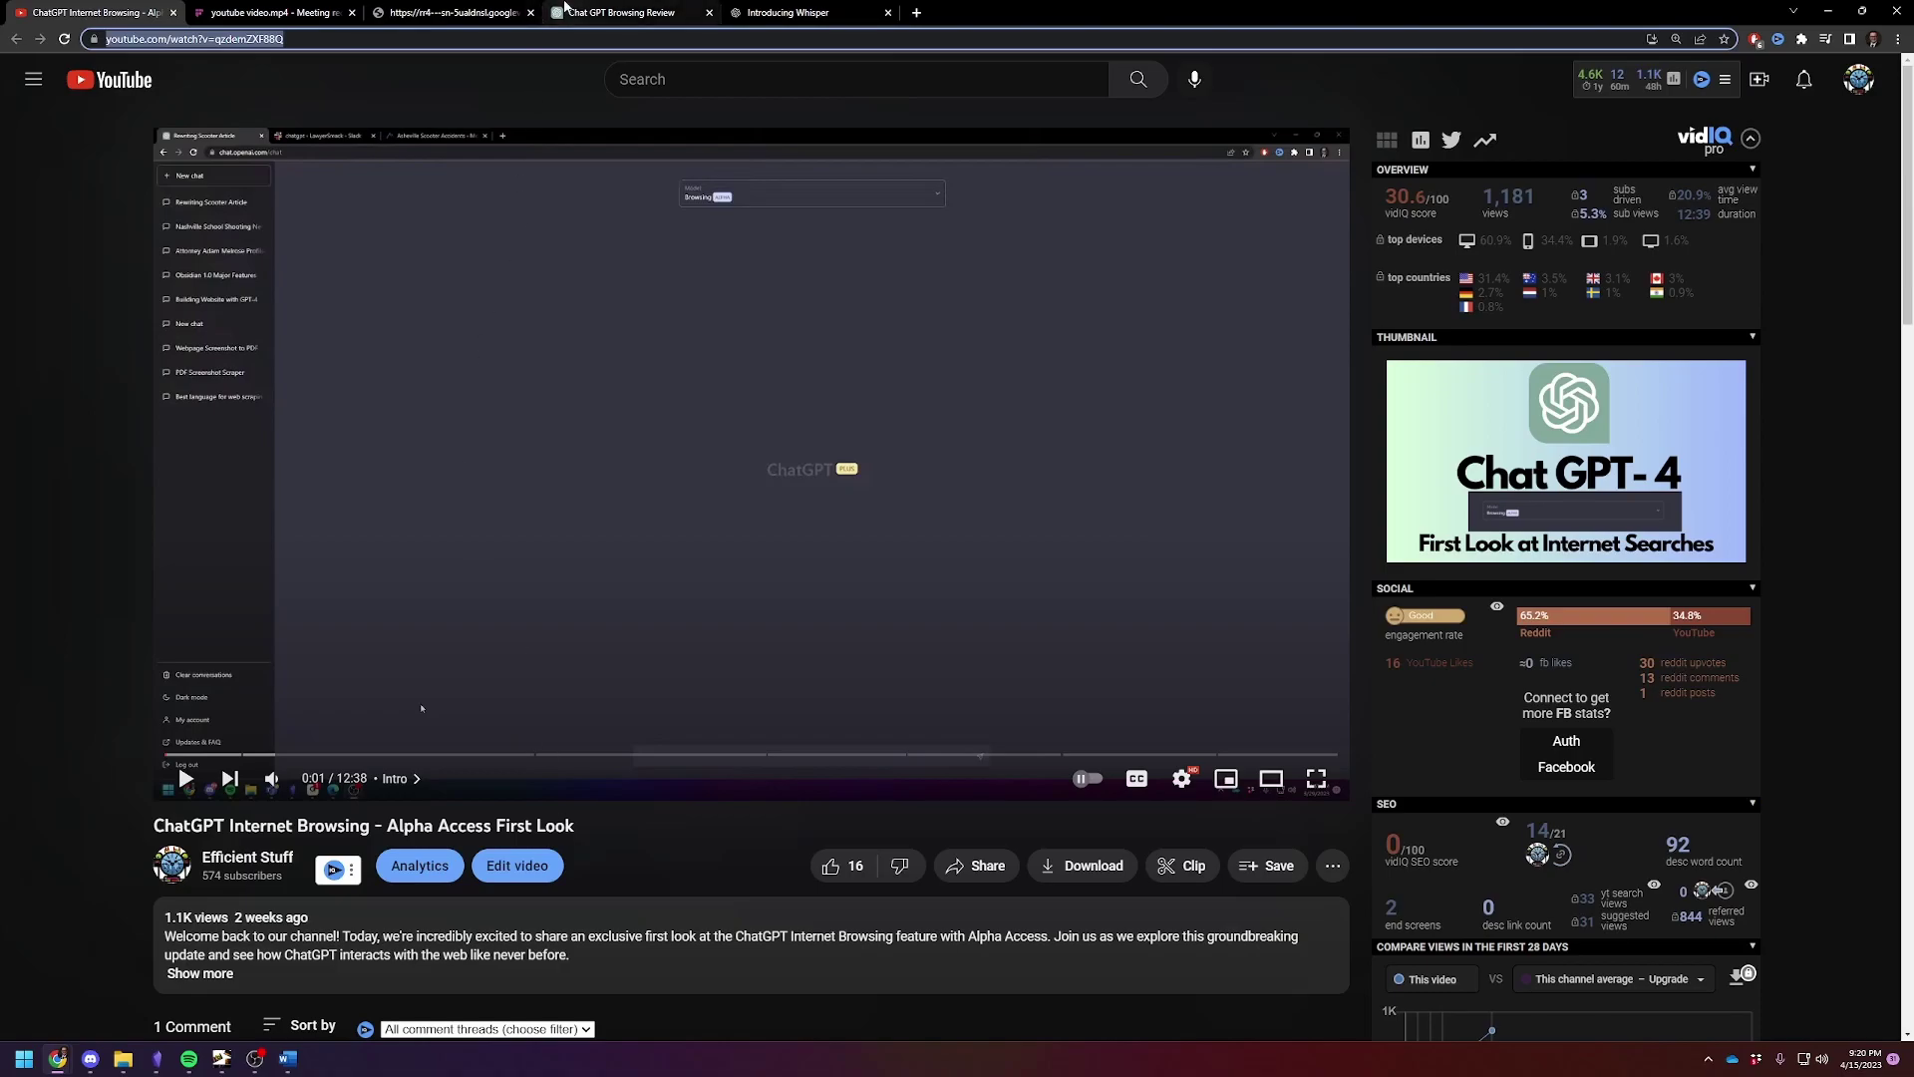
# Step: Switch back to the 'Chat GPT Browsing Review' conversation with its four-point summary
pyautogui.click(565, 10)
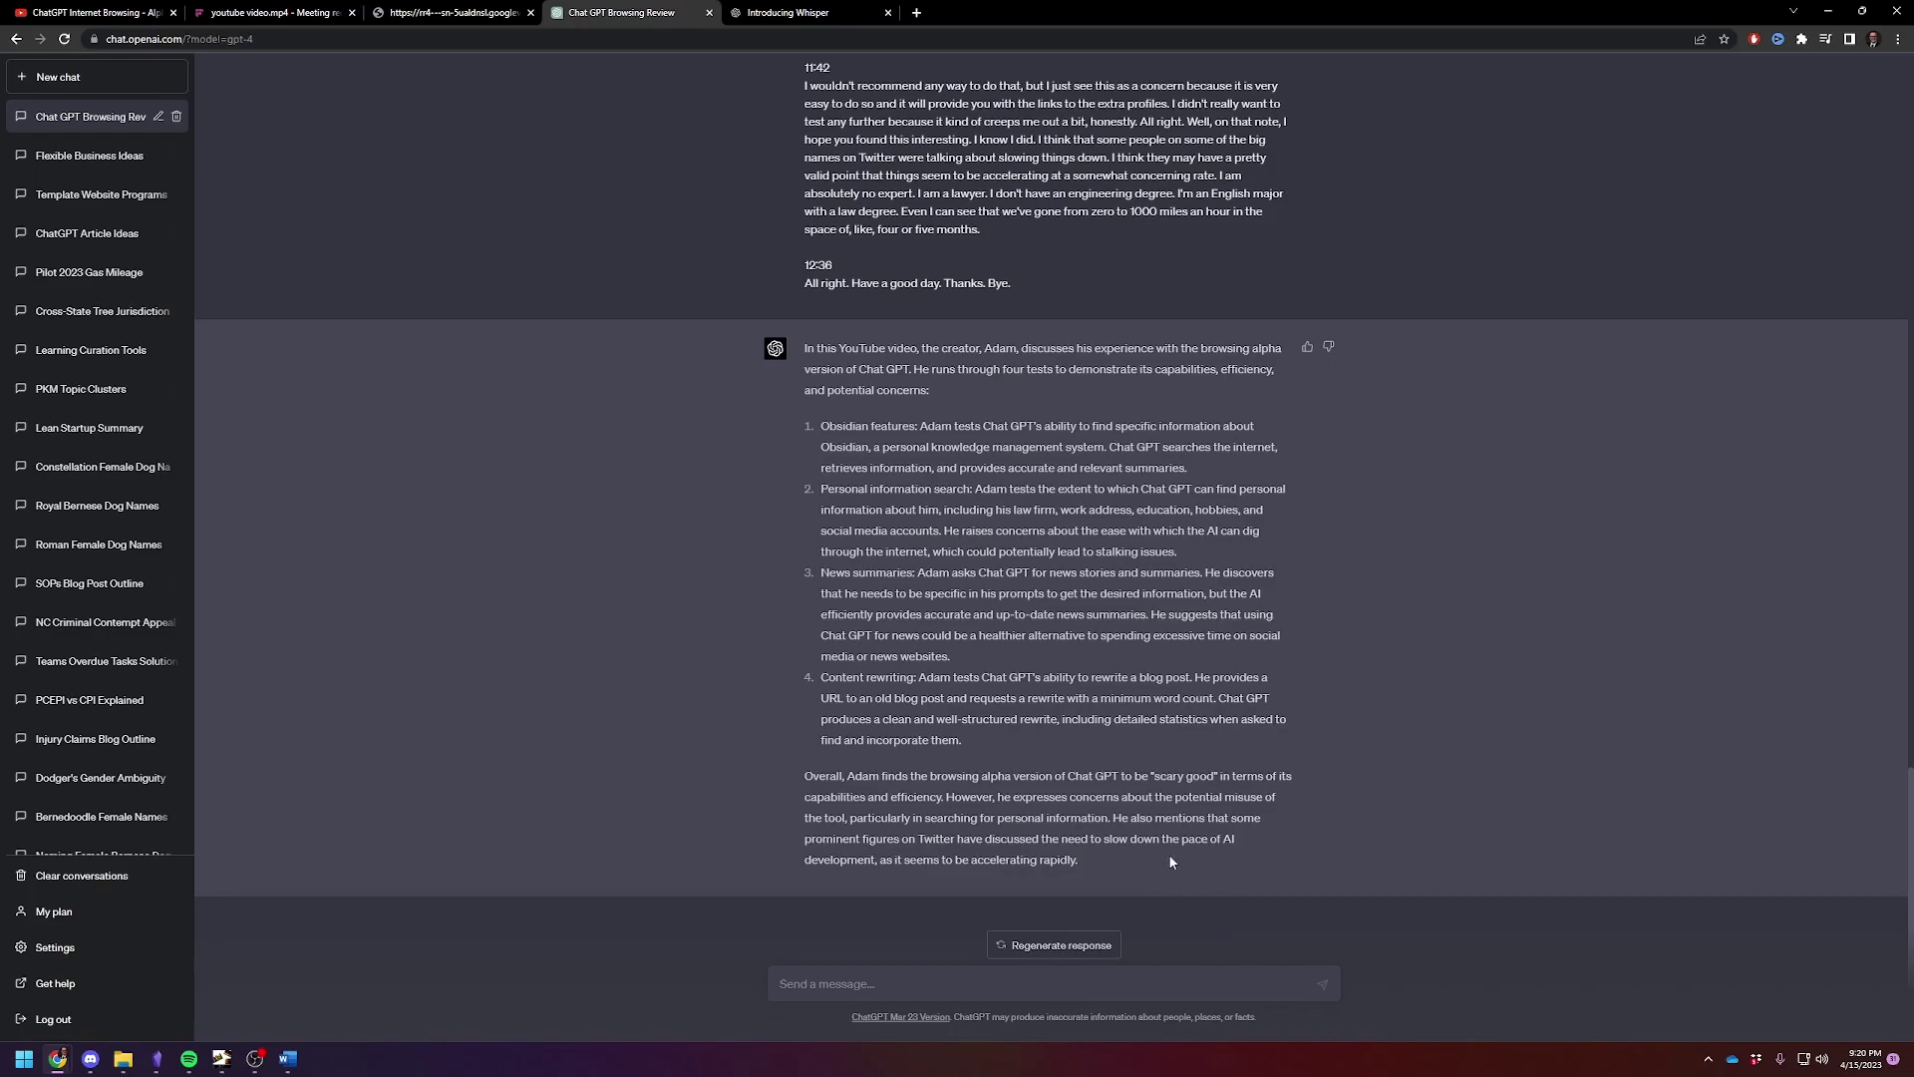
pyautogui.click(255, 1058)
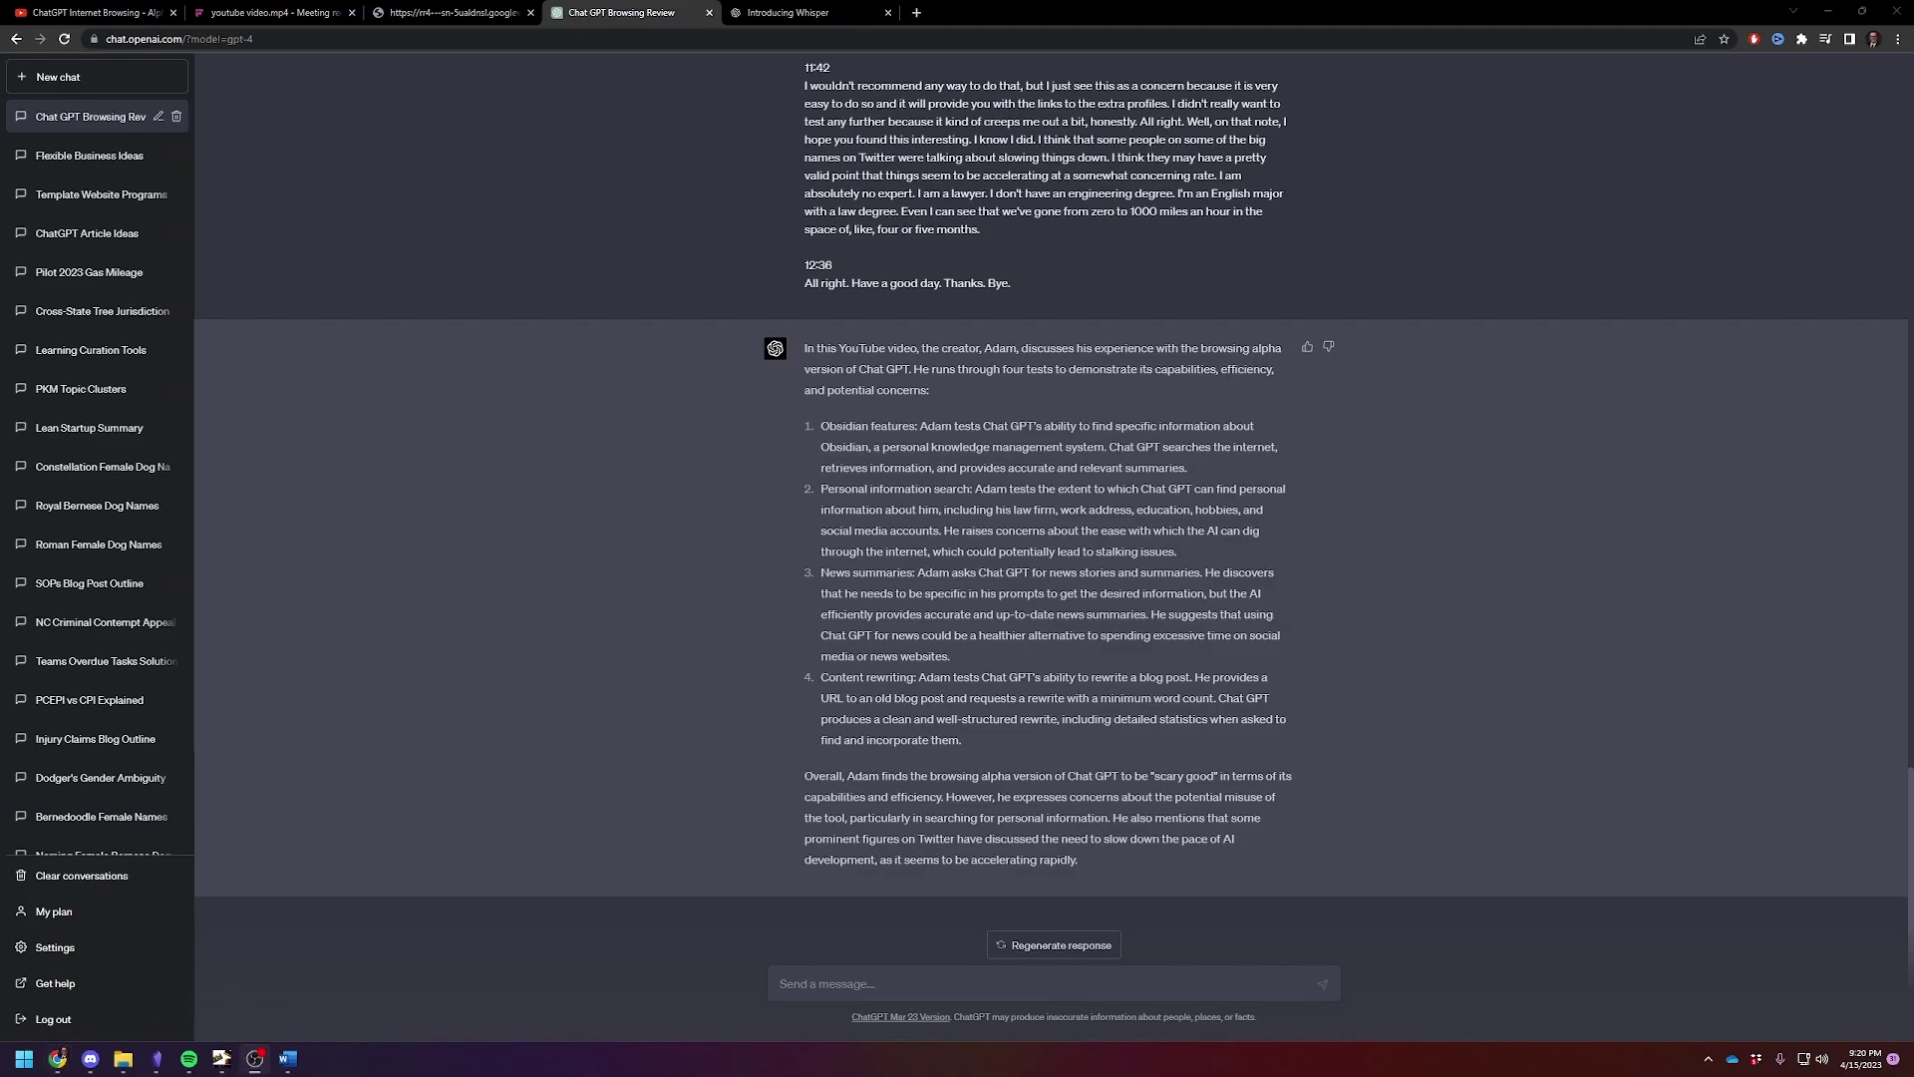